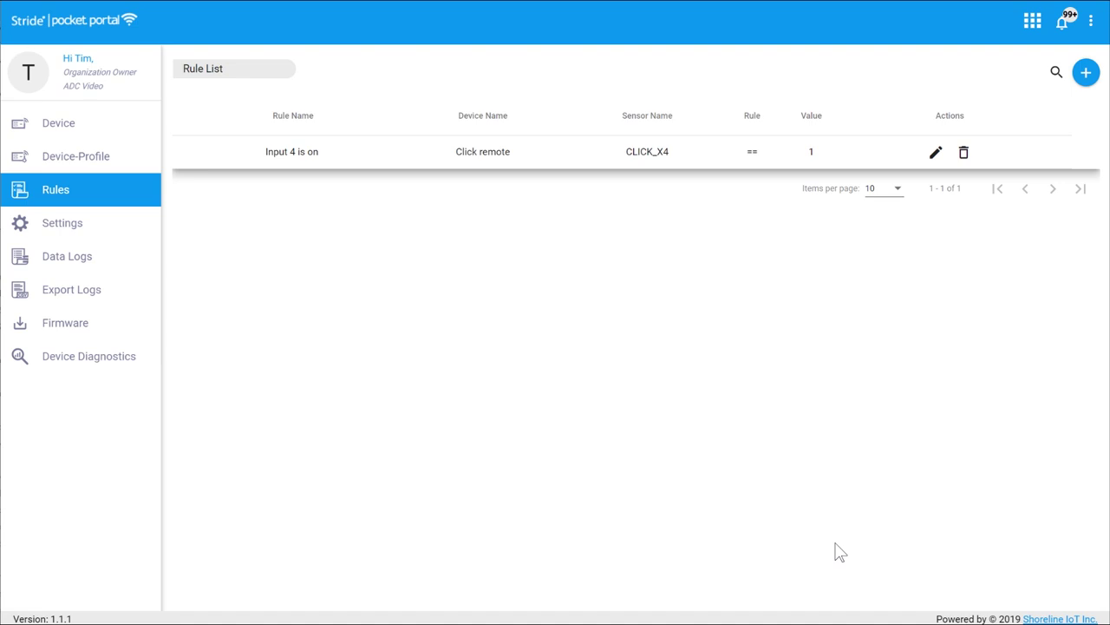
- Show the Device Profiles card grid from the left sidebar
{"action": "left_click", "coordinate": [96, 157]}
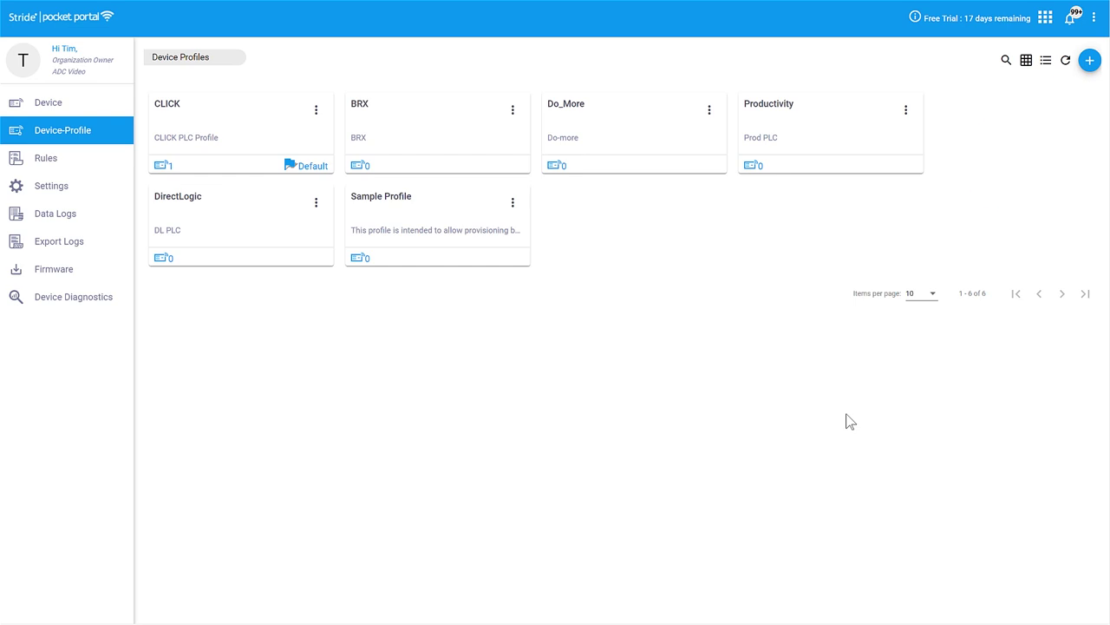
- Start a new device profile named CLICK_2 with a 30-second cloud update interval
{"action": "left_click", "coordinate": [1087, 62]}
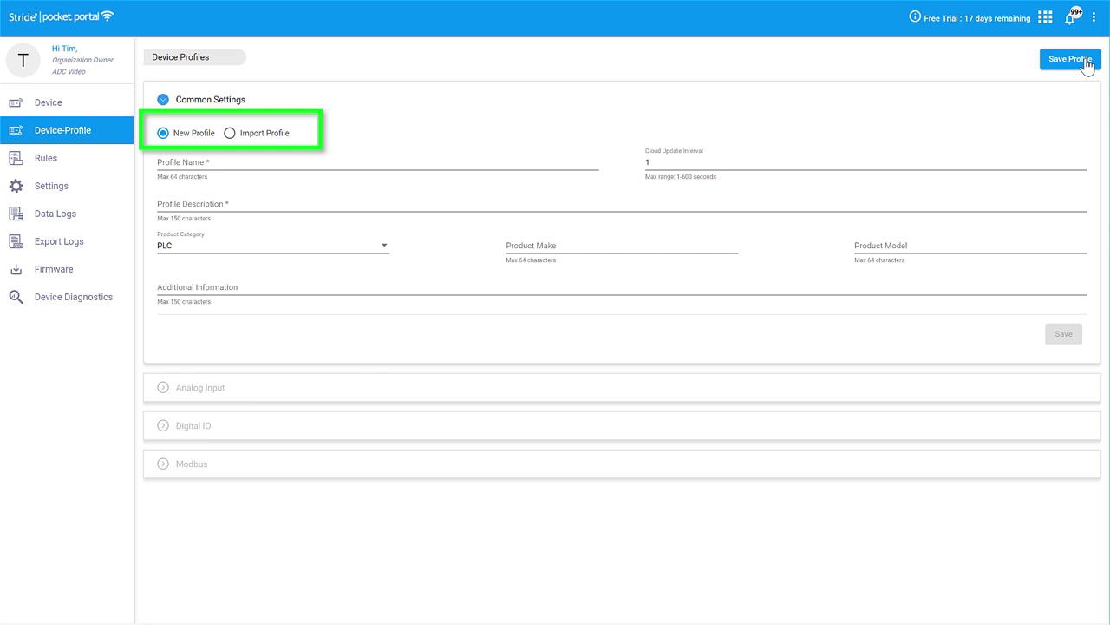
{"action": "left_click", "coordinate": [243, 164]}
{"action": "type", "text": "CLICK"}
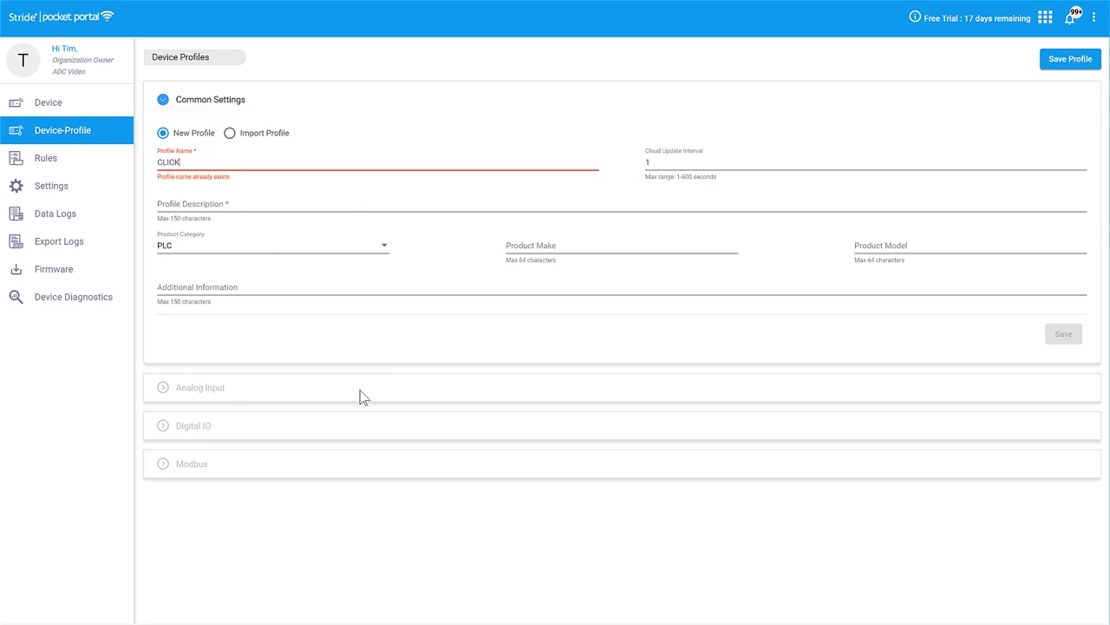
{"action": "type", "text": "_2"}
{"action": "key", "text": "Tab"}
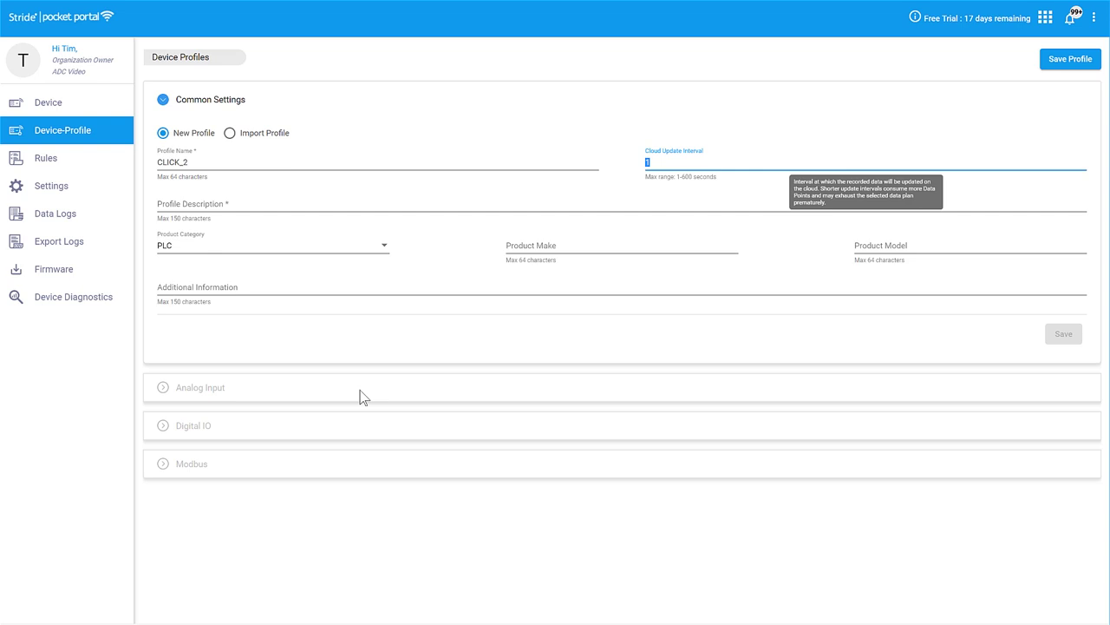
{"action": "type", "text": "30"}
- Enter description 'CLICK PLC Profile', make CLICK and model C0_12DRE_1_D, then save the common settings
{"action": "key", "text": "Tab"}
{"action": "type", "text": "CLICK_2"}
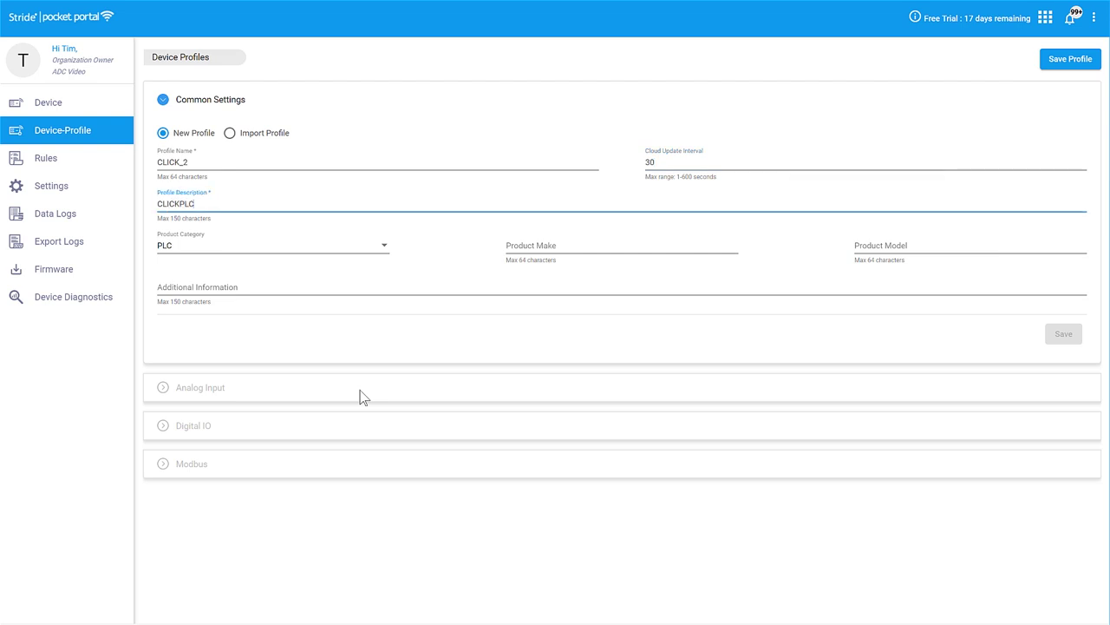
{"action": "key", "text": "BackSpace"}
{"action": "key", "text": "BackSpace"}
{"action": "key", "text": "BackSpace"}
{"action": "type", "text": "K PLC Profile"}
{"action": "key", "text": "Tab"}
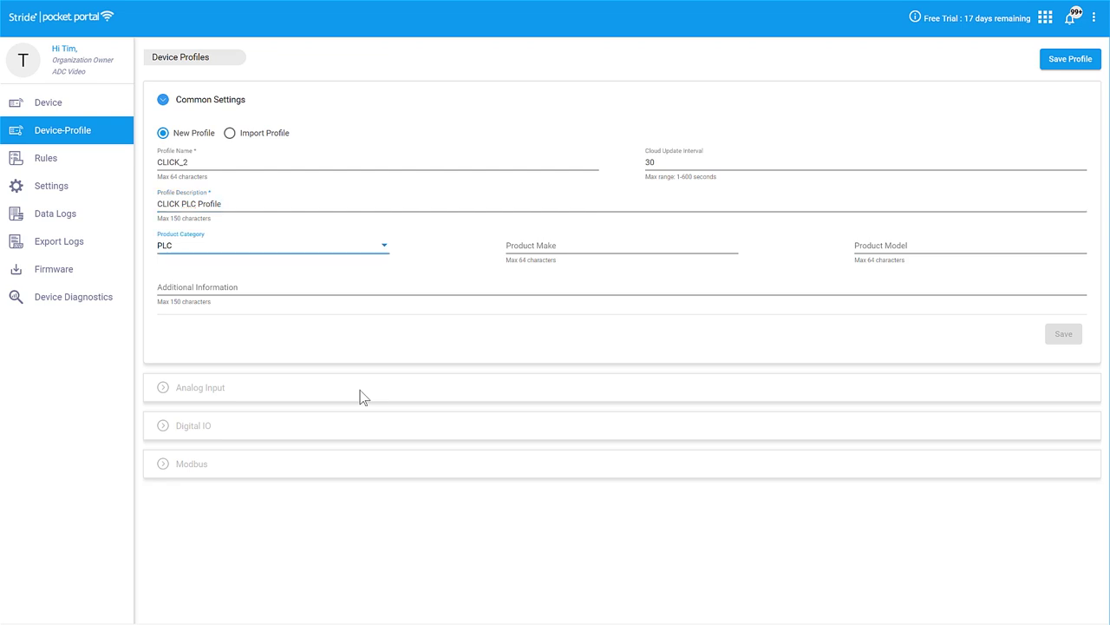
{"action": "key", "text": "Tab"}
{"action": "type", "text": "CLICK"}
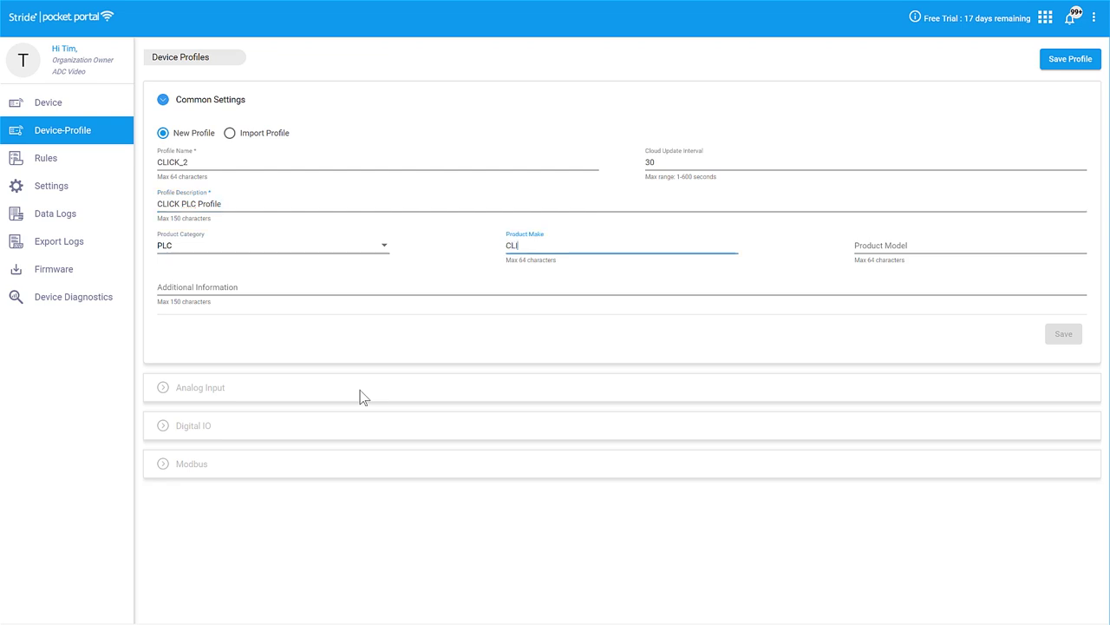
{"action": "key", "text": "Tab"}
{"action": "type", "text": "C0_12DRE_1_D"}
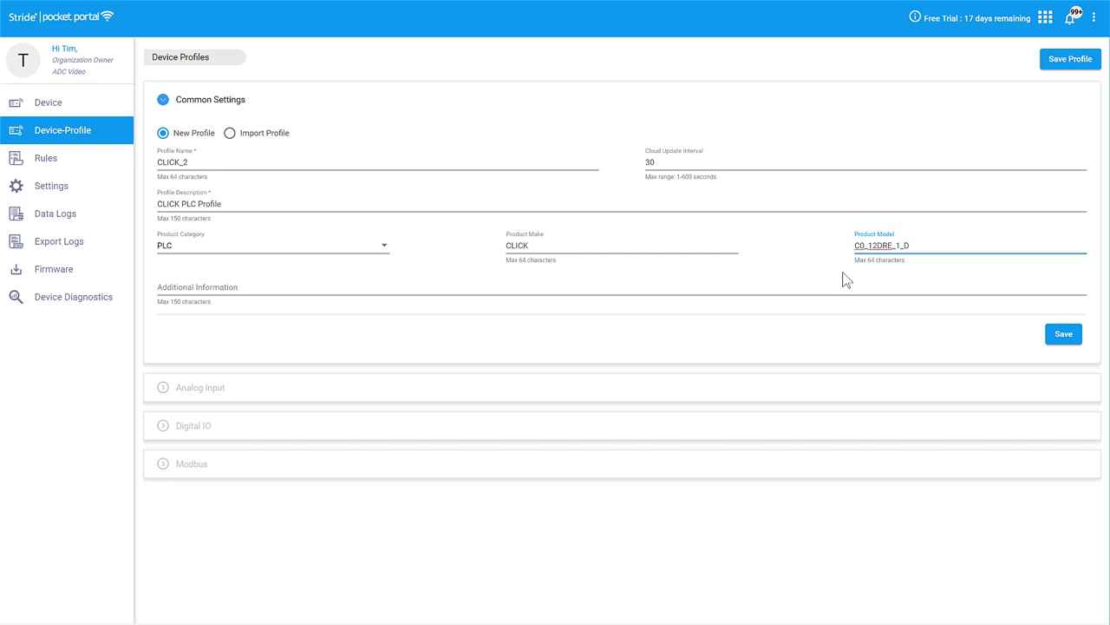
{"action": "left_click", "coordinate": [1065, 335]}
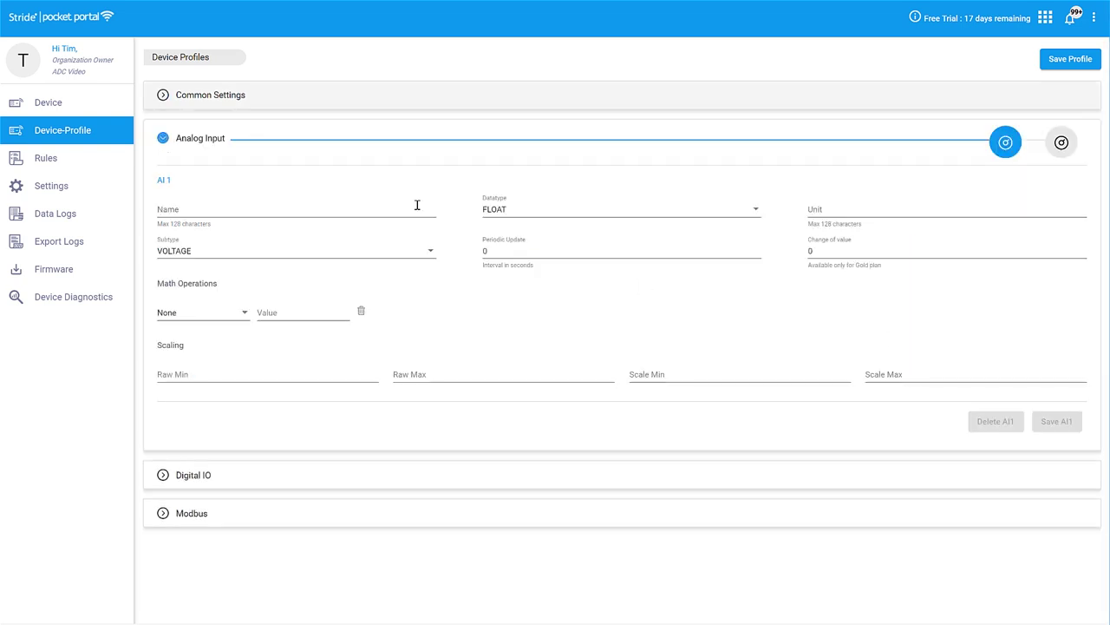
- Name analog input AI 1 TANK_LEVEL with unit ft, 60-second updates and change-of-value 1
{"action": "left_click", "coordinate": [198, 209]}
{"action": "type", "text": "TANK_LEVEL"}
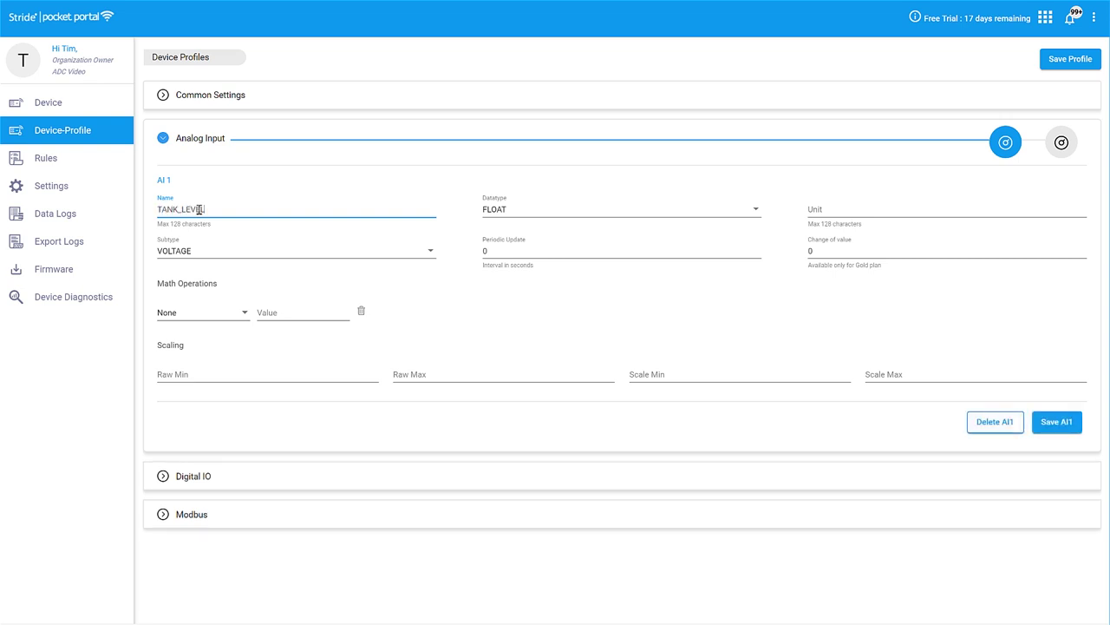
{"action": "key", "text": "Tab"}
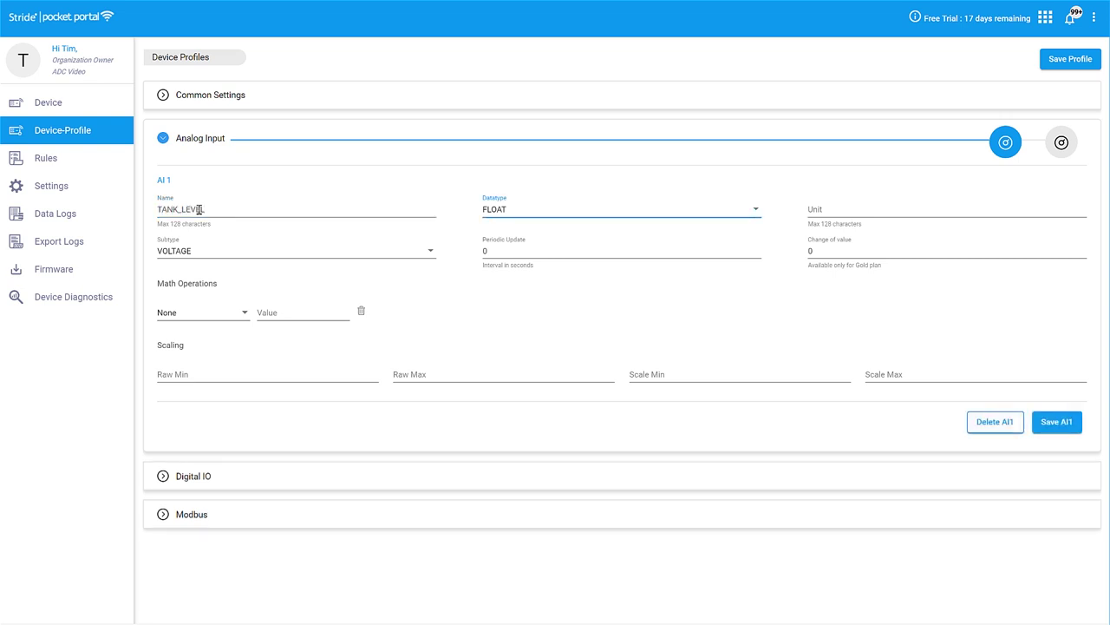
{"action": "key", "text": "Tab"}
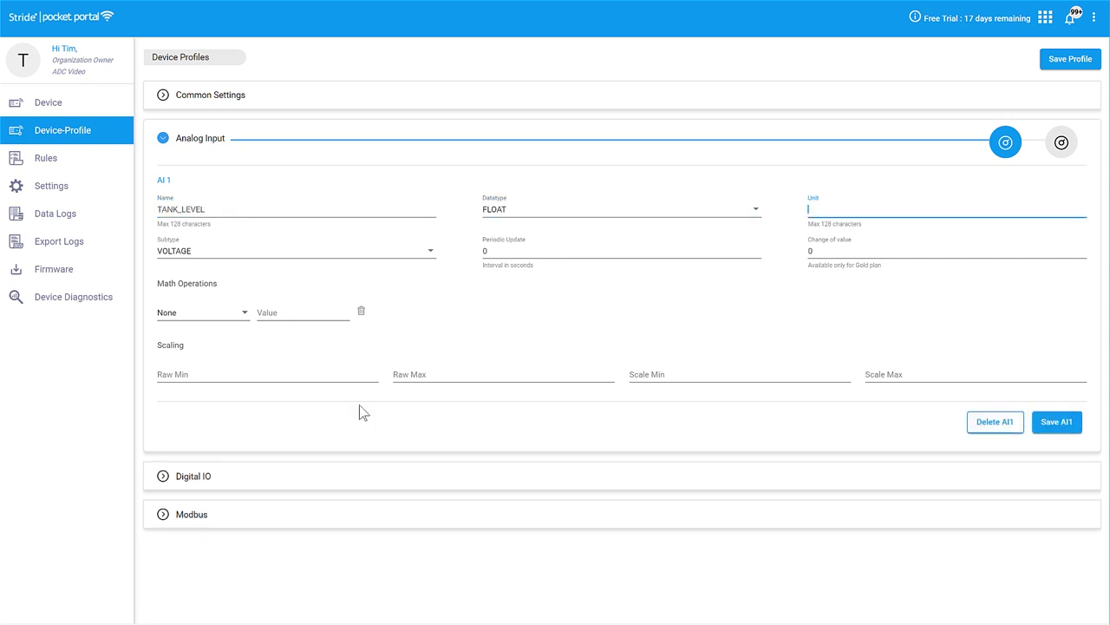
{"action": "type", "text": "ft"}
{"action": "key", "text": "Tab"}
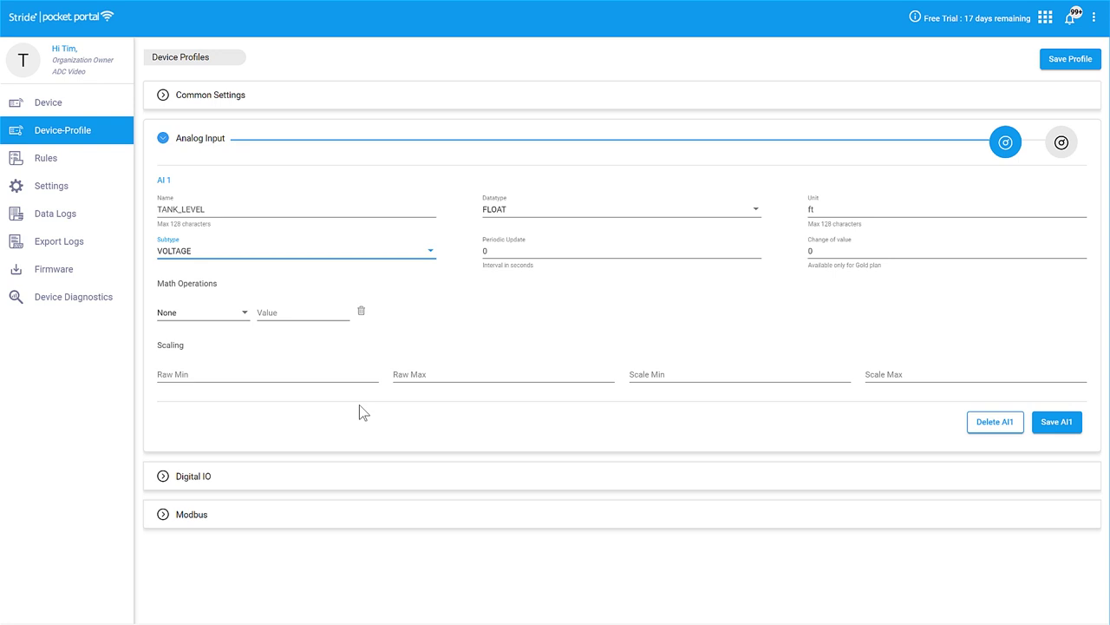
{"action": "key", "text": "Tab"}
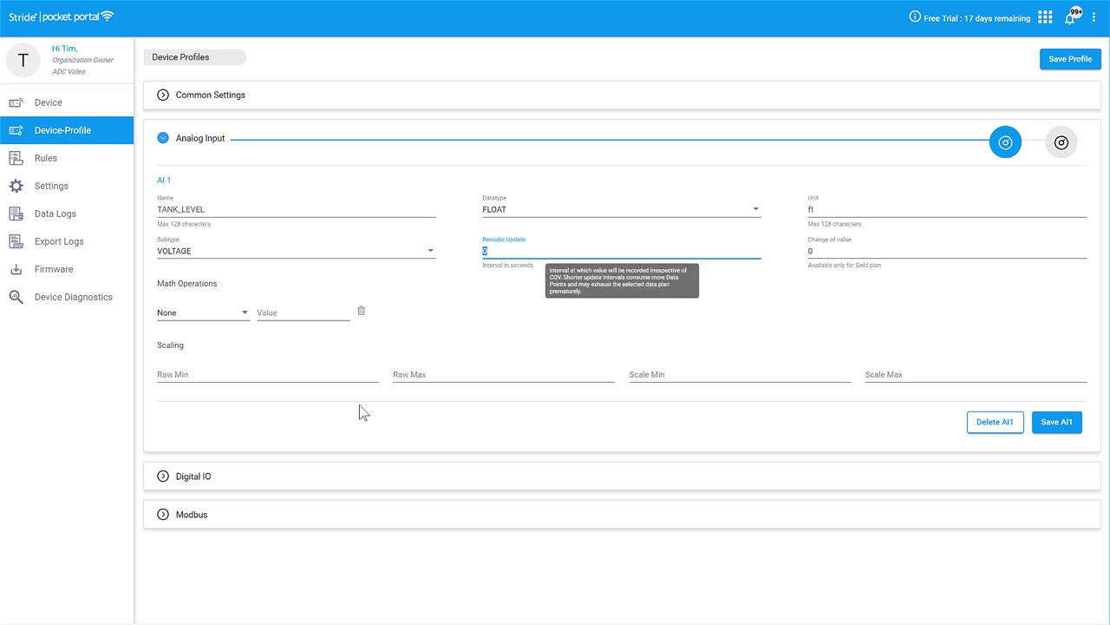
{"action": "type", "text": "60"}
{"action": "key", "text": "Tab"}
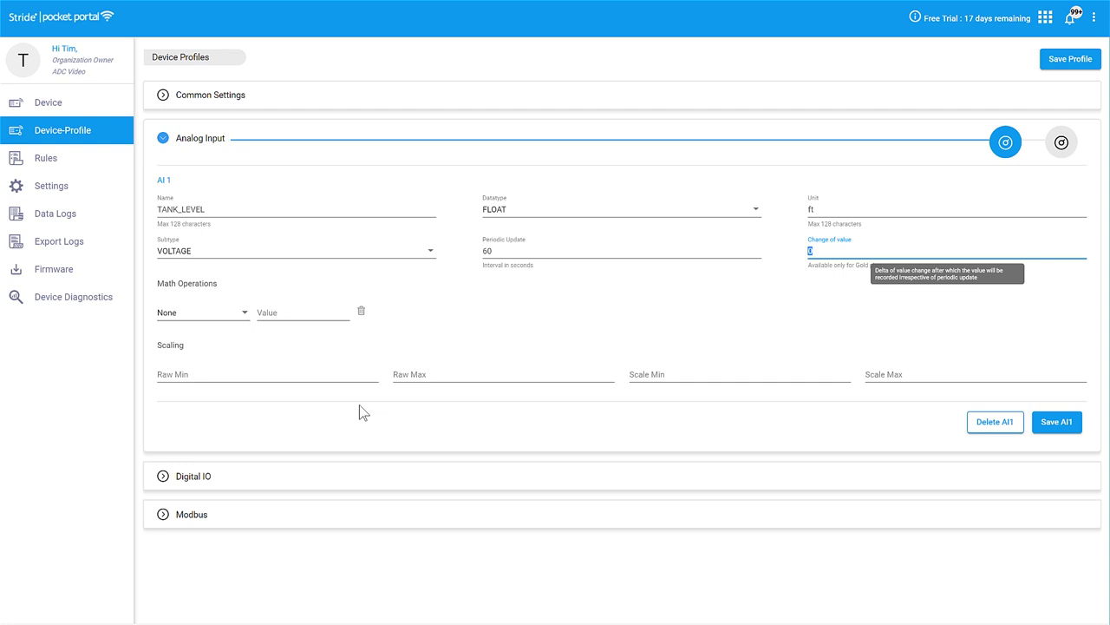
{"action": "type", "text": "1"}
- Scale TANK_LEVEL from raw 0–1000 to 0–100 and save AI 1
{"action": "key", "text": "Tab"}
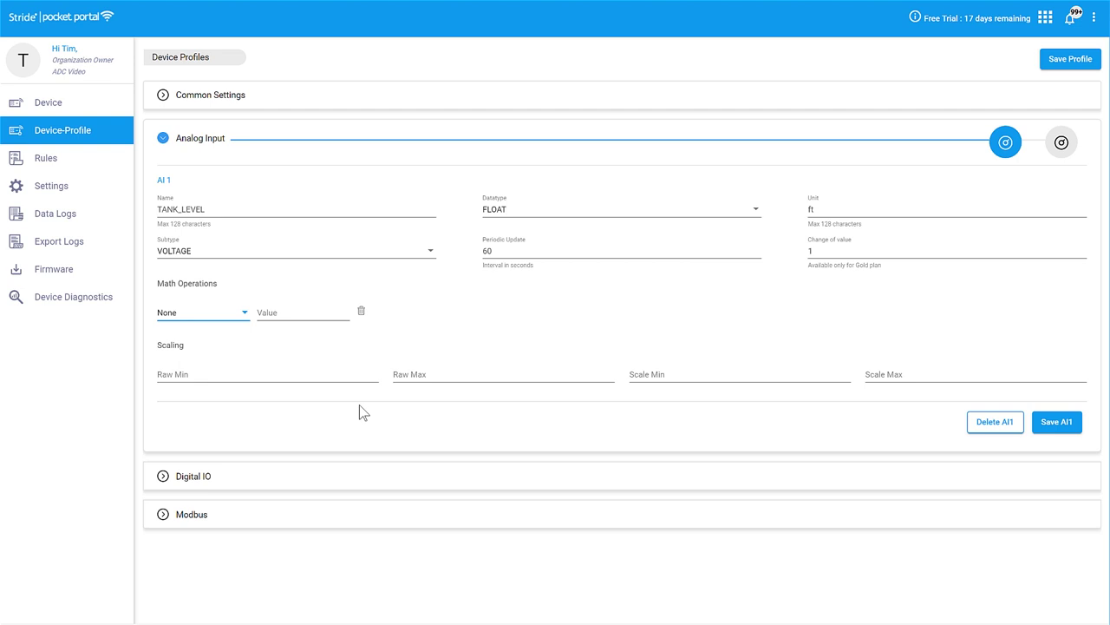
{"action": "key", "text": "Tab"}
{"action": "key", "text": "Tab"}
{"action": "type", "text": "0"}
{"action": "key", "text": "Tab"}
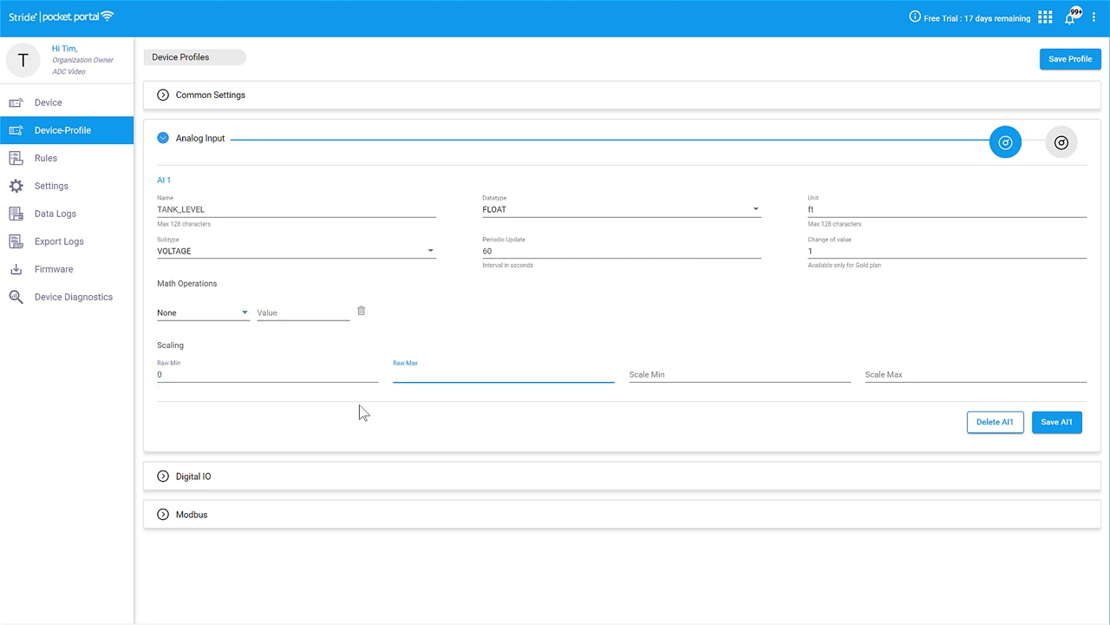
{"action": "type", "text": "1000"}
{"action": "key", "text": "Tab"}
{"action": "type", "text": "0"}
{"action": "key", "text": "Tab"}
{"action": "type", "text": "100"}
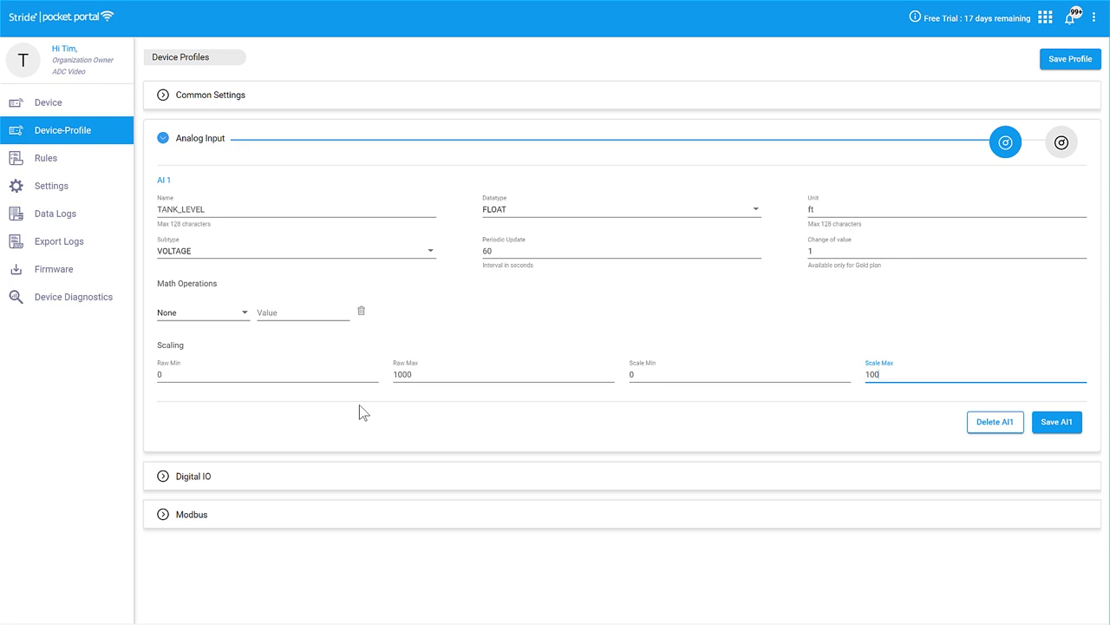
{"action": "left_click", "coordinate": [1059, 423]}
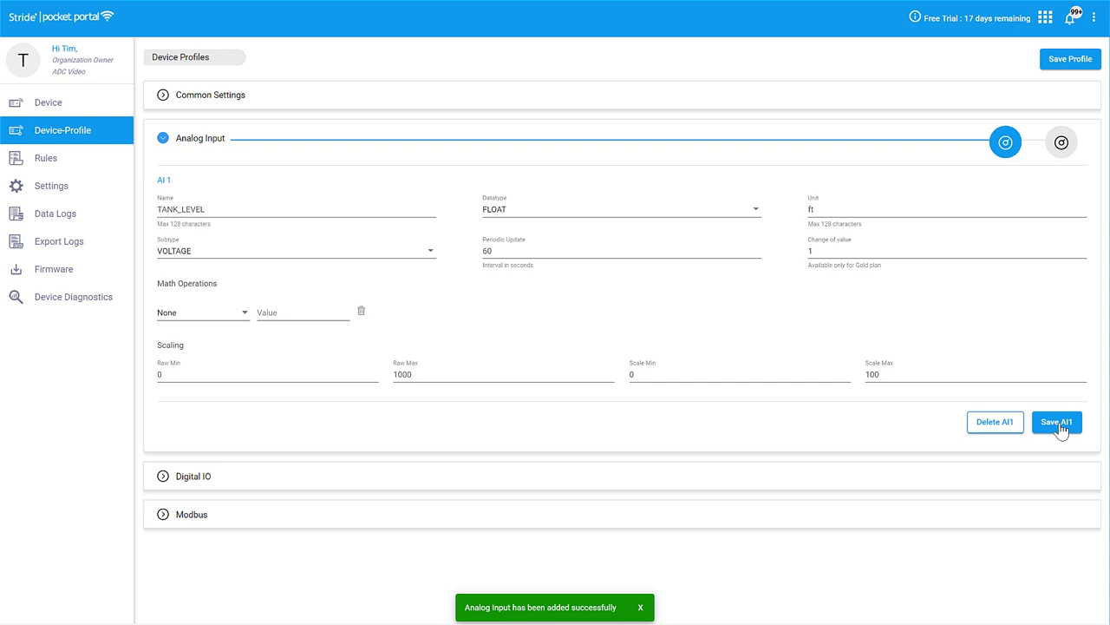
- Name the second analog input TANK_TEMP with unit F and a 60-second update
{"action": "left_click", "coordinate": [1062, 144]}
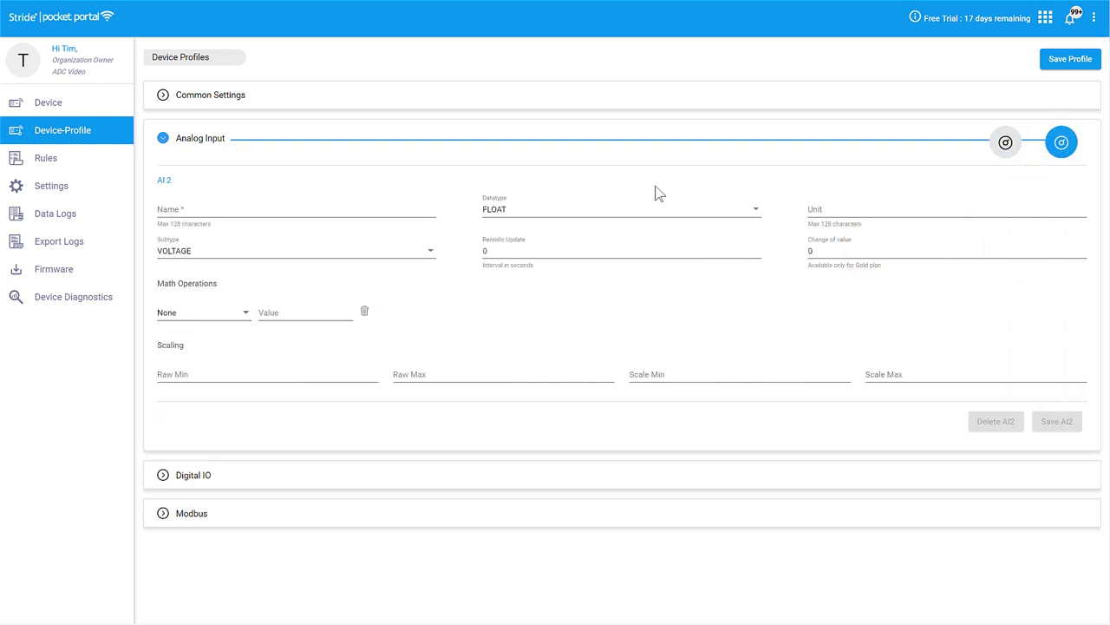
{"action": "left_click", "coordinate": [280, 217]}
{"action": "type", "text": "TANK_TEMP"}
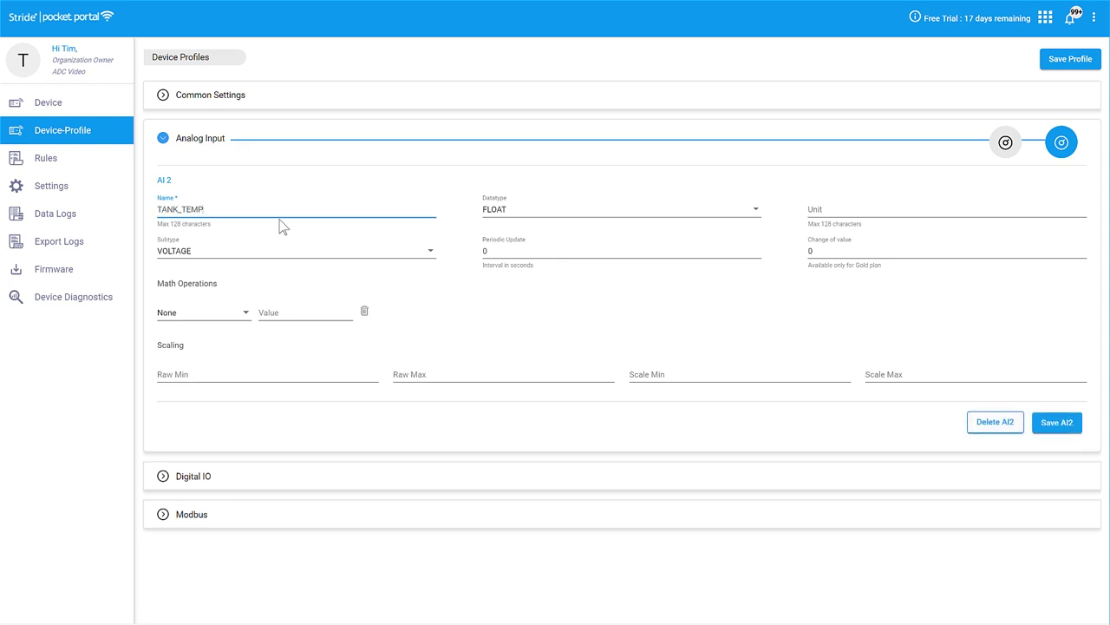
{"action": "key", "text": "Tab"}
{"action": "key", "text": "Tab"}
{"action": "type", "text": "F"}
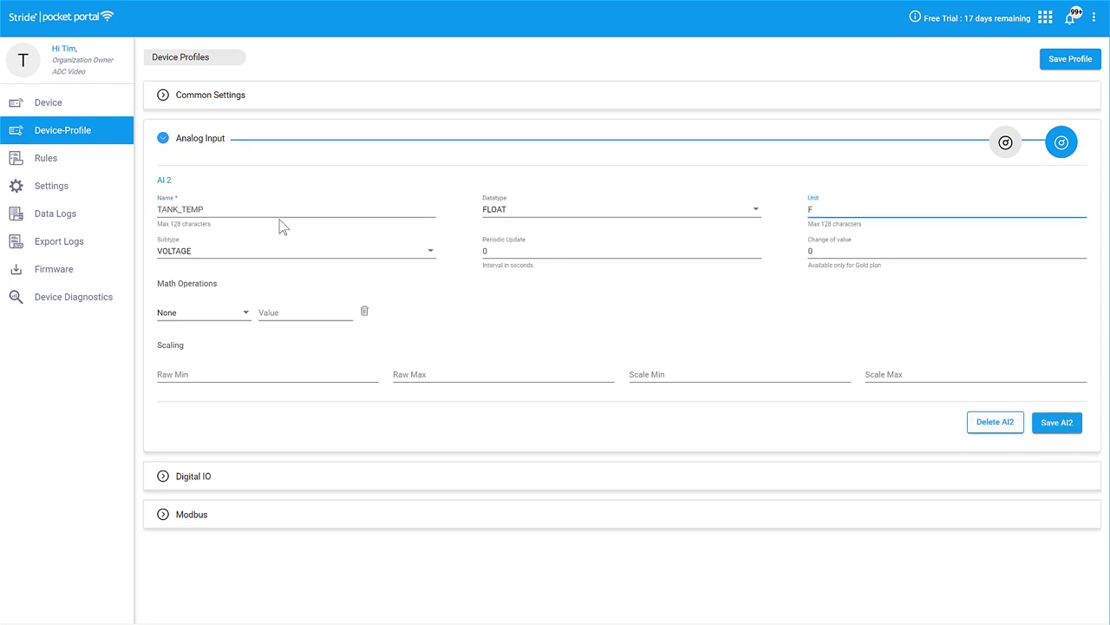
{"action": "key", "text": "Tab"}
{"action": "key", "text": "Tab"}
{"action": "type", "text": "60"}
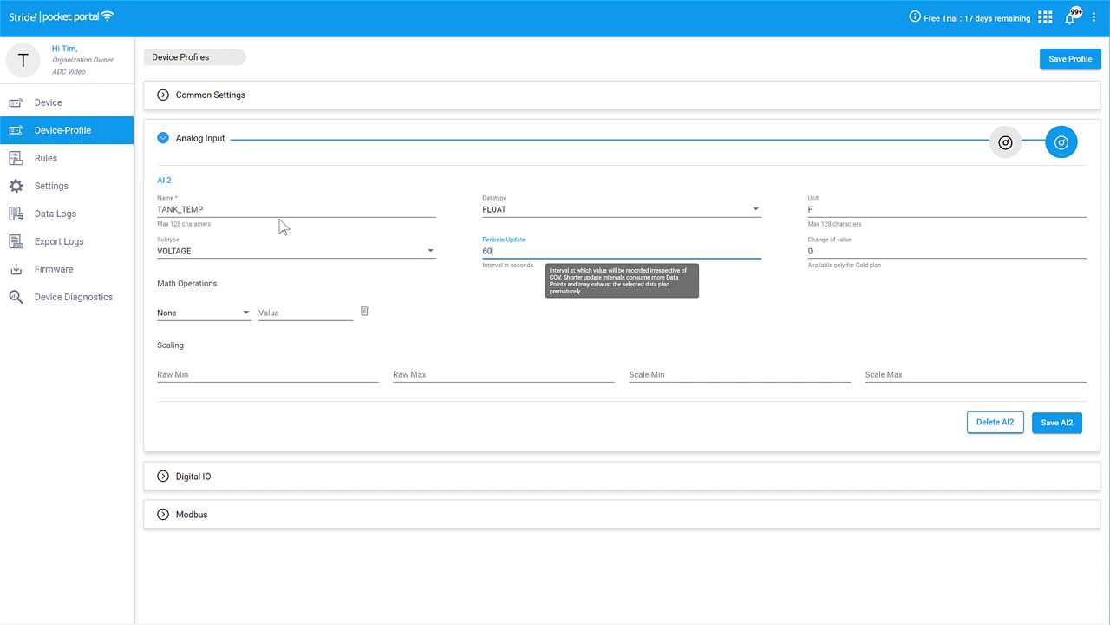
- Scale TANK_TEMP from raw 0–100 to 0–1000 and save AI 2
{"action": "key", "text": "Tab"}
{"action": "key", "text": "Tab"}
{"action": "key", "text": "Tab"}
{"action": "key", "text": "Tab"}
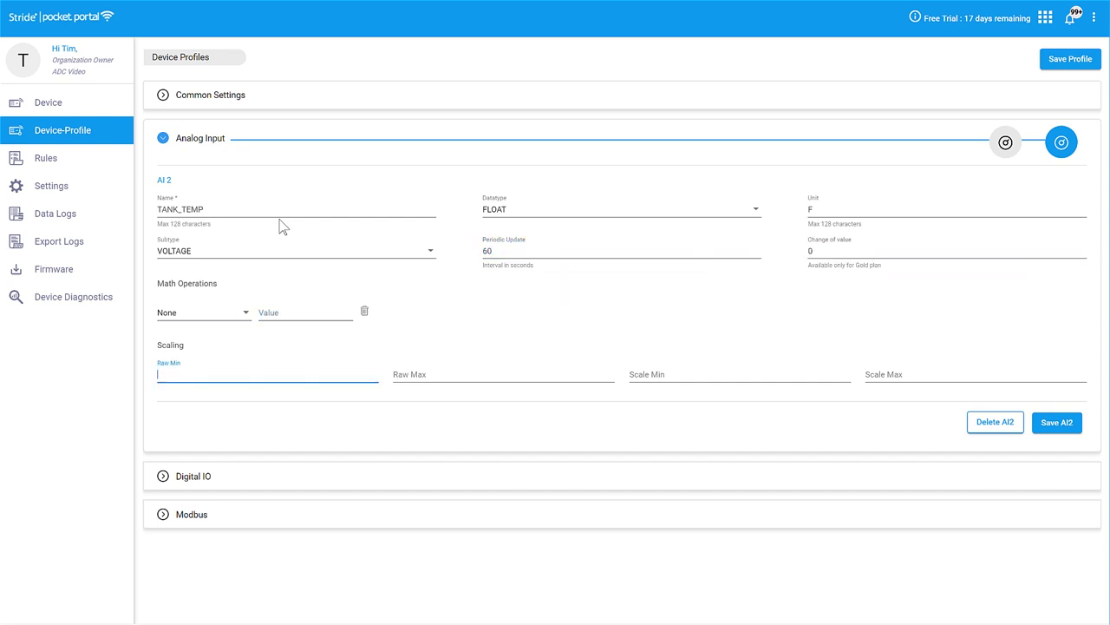
{"action": "type", "text": "0"}
{"action": "key", "text": "Tab"}
{"action": "type", "text": "100"}
{"action": "key", "text": "Tab"}
{"action": "type", "text": "0"}
{"action": "key", "text": "Tab"}
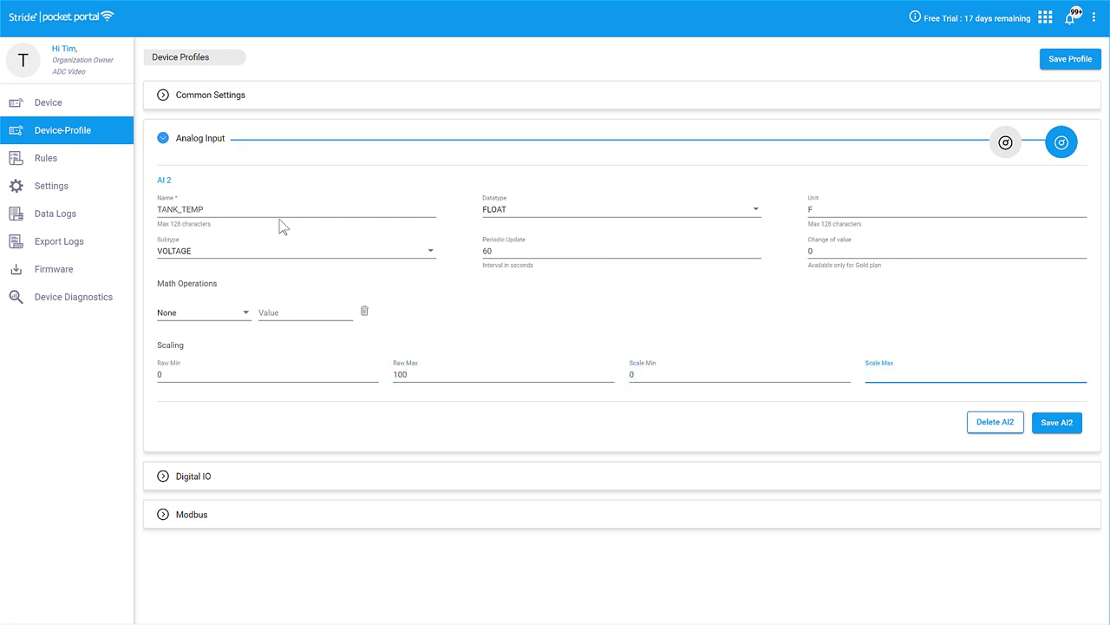
{"action": "type", "text": "1000"}
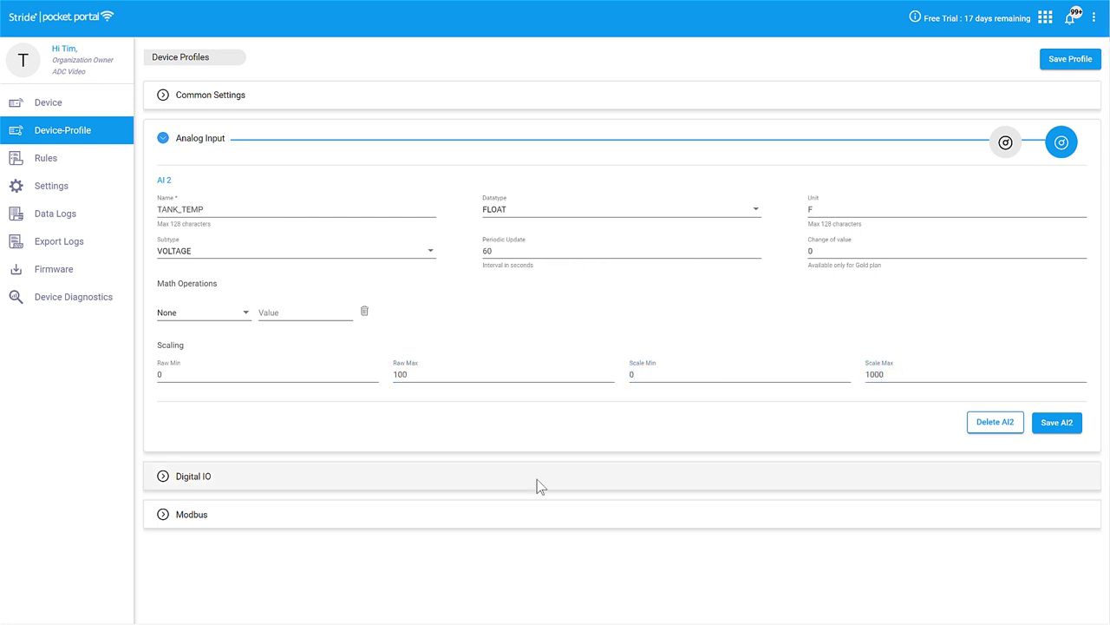
{"action": "left_click", "coordinate": [1056, 423]}
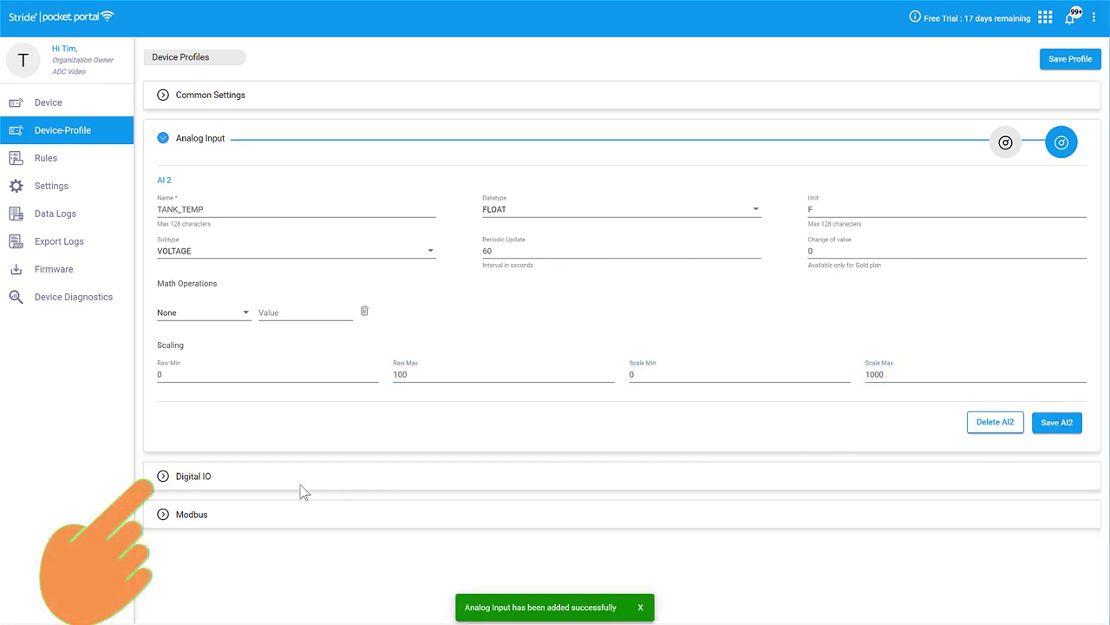
{"action": "left_click", "coordinate": [260, 479]}
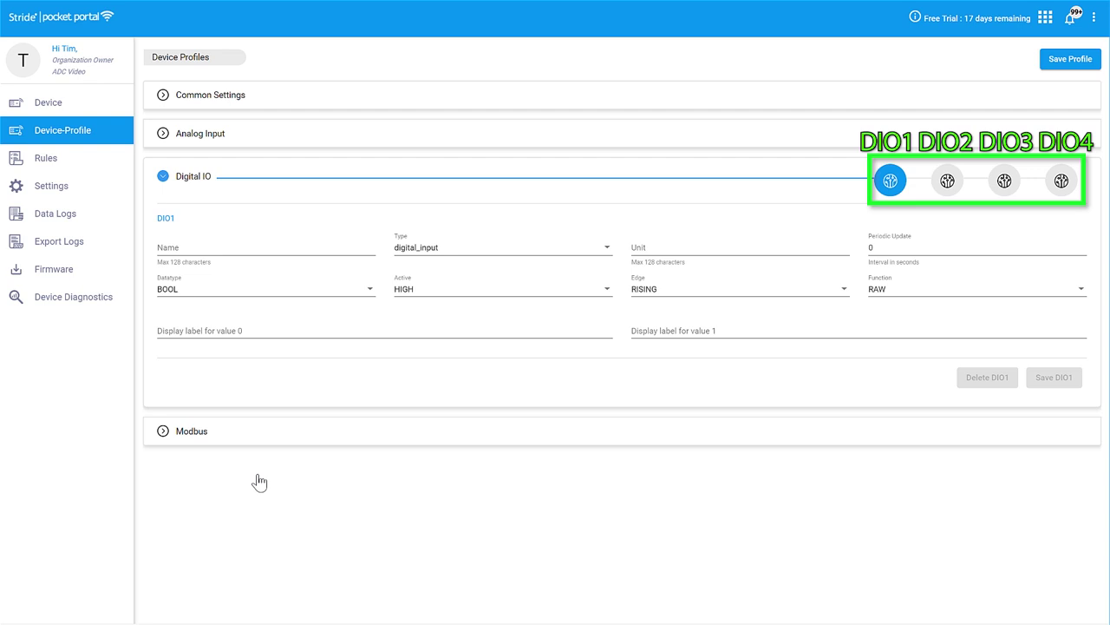
- Name DIO1 INPUT_1 with a 60-second periodic update
{"action": "left_click", "coordinate": [240, 248]}
{"action": "type", "text": "INPUT_1"}
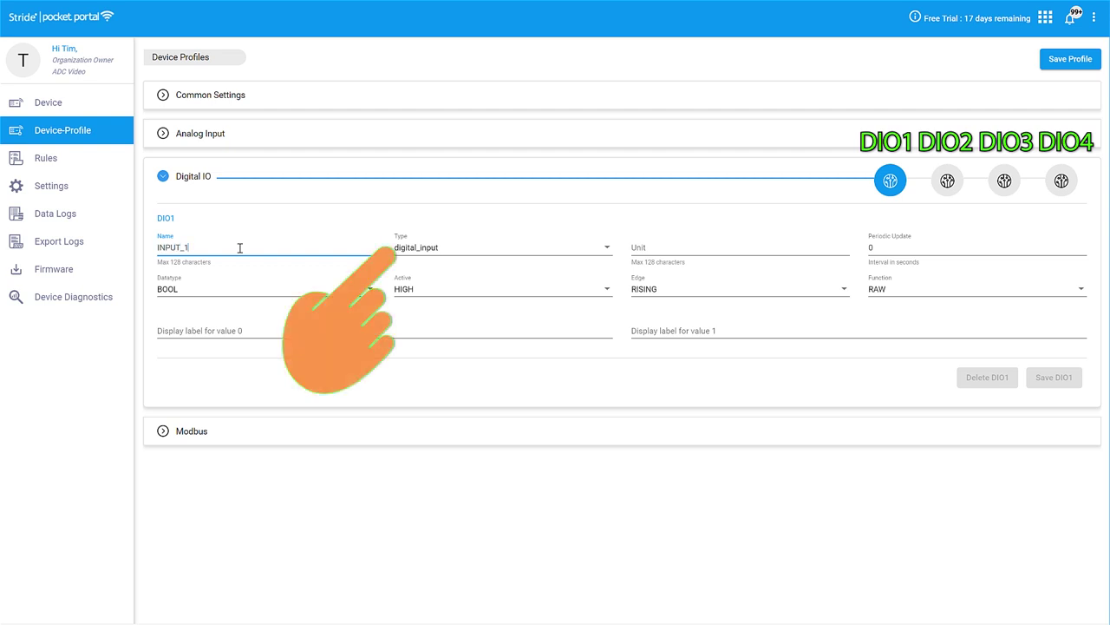
{"action": "key", "text": "Tab"}
{"action": "key", "text": "Tab"}
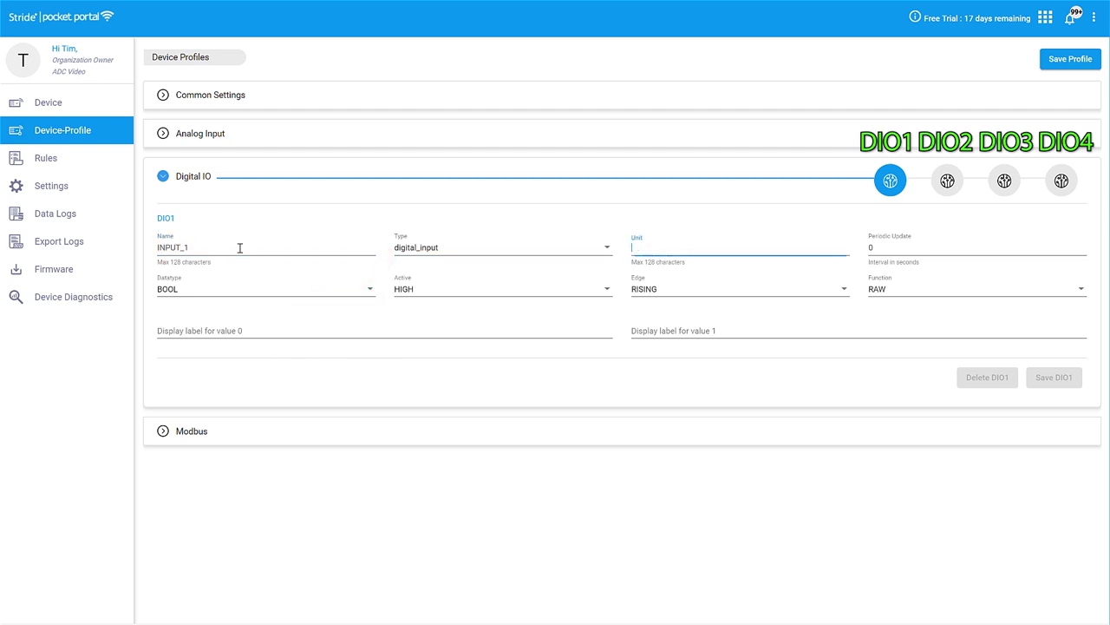
{"action": "key", "text": "Tab"}
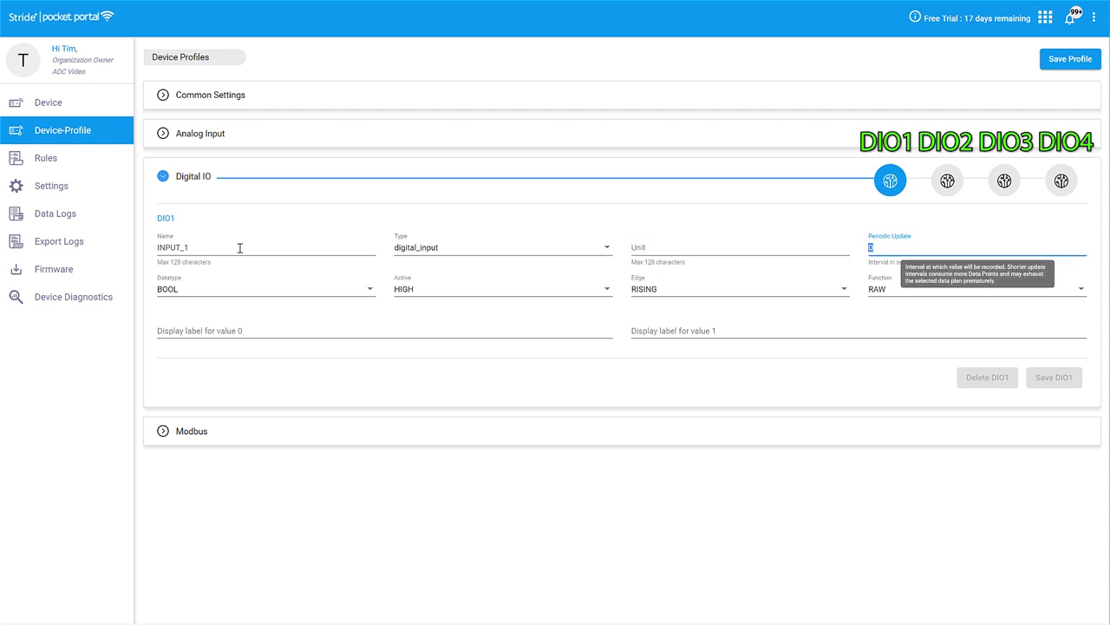
{"action": "type", "text": "60"}
{"action": "key", "text": "Tab"}
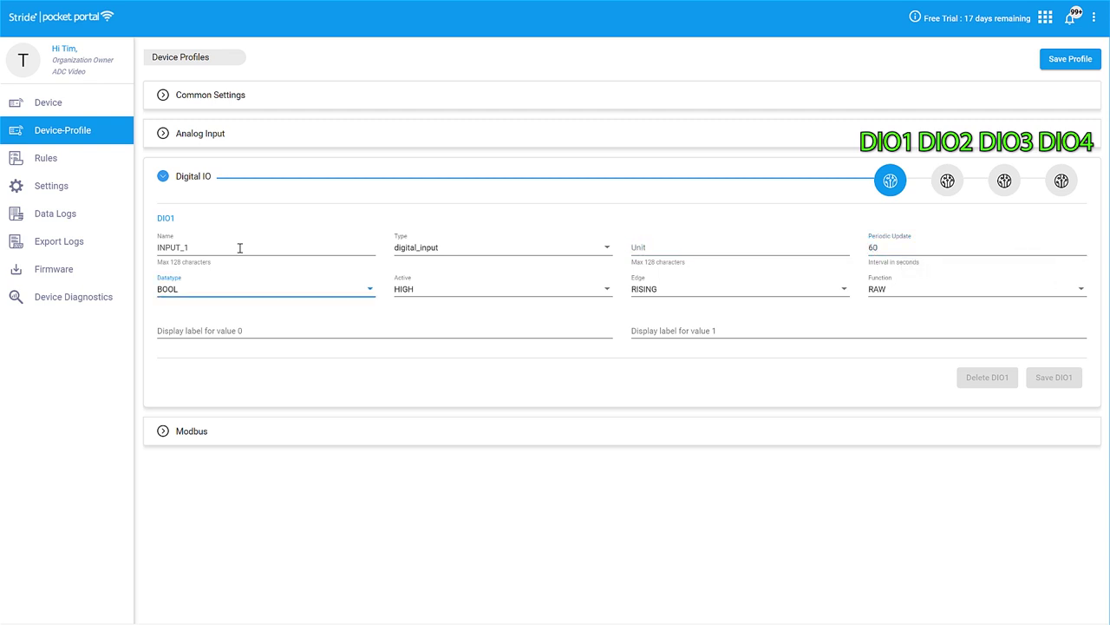
{"action": "key", "text": "Tab"}
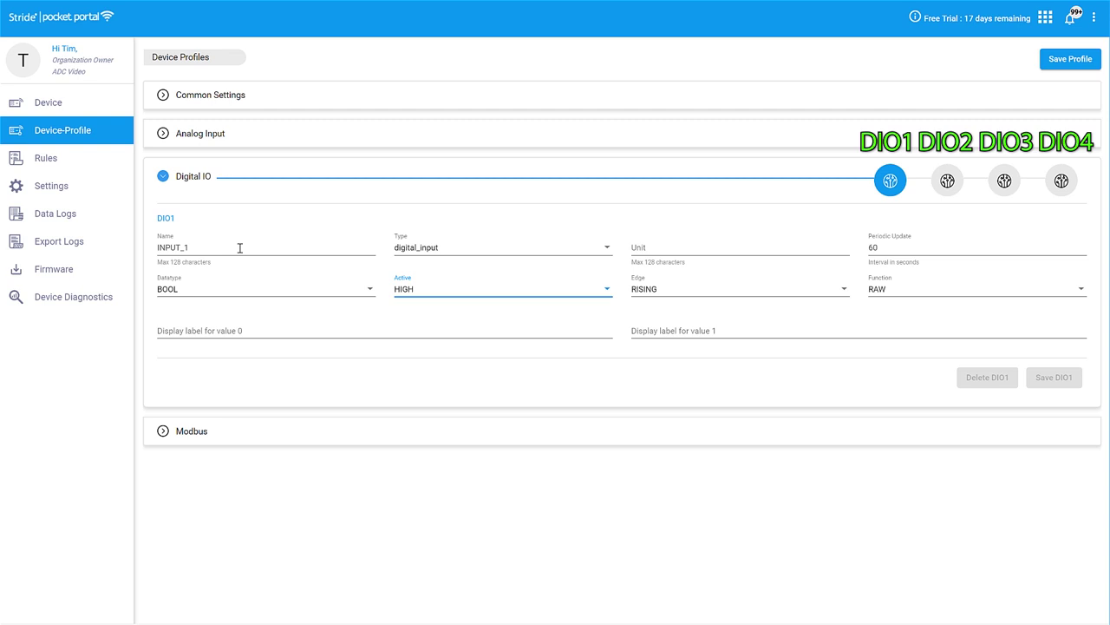
- Keep DIO1 active HIGH on the RISING edge, label values OFF/ON, and save it
{"action": "left_click", "coordinate": [459, 292]}
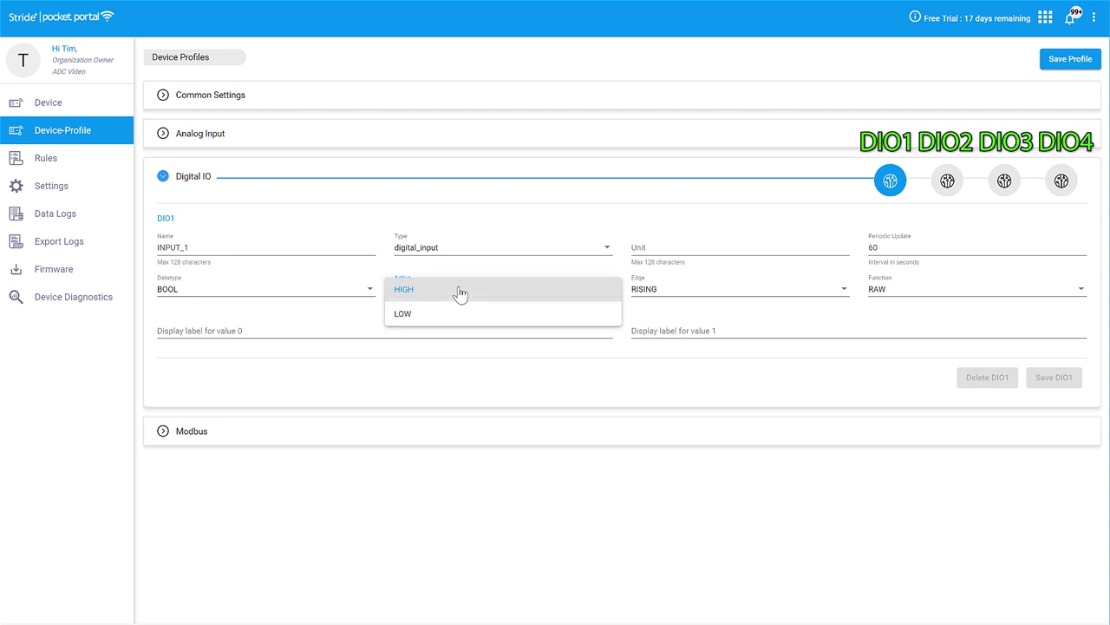
{"action": "left_click", "coordinate": [703, 292]}
{"action": "left_click", "coordinate": [700, 293]}
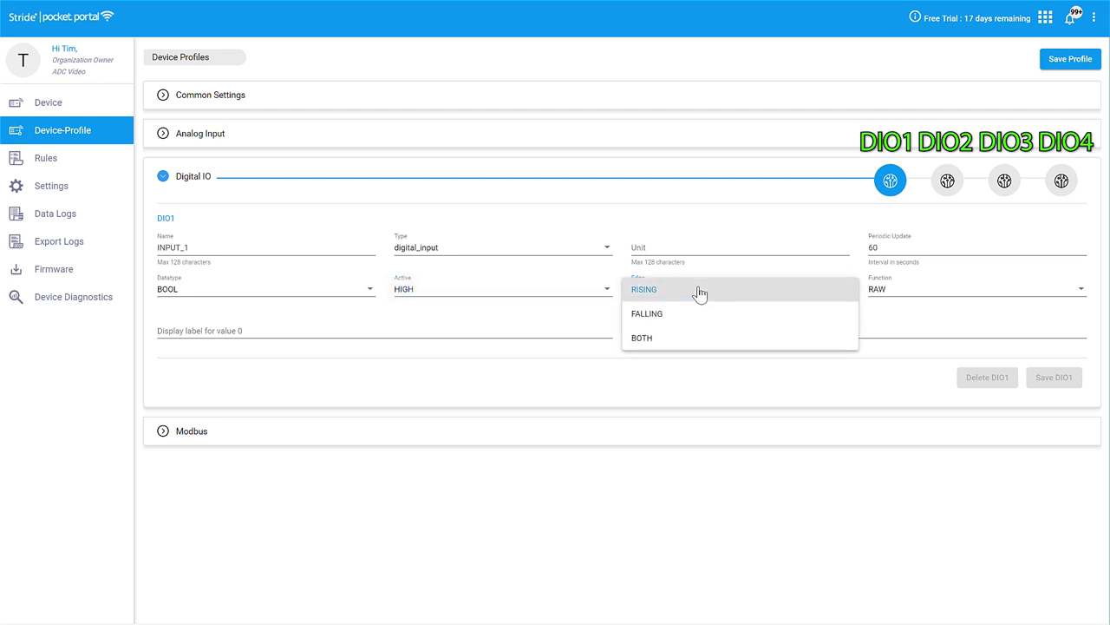
{"action": "left_click", "coordinate": [941, 315]}
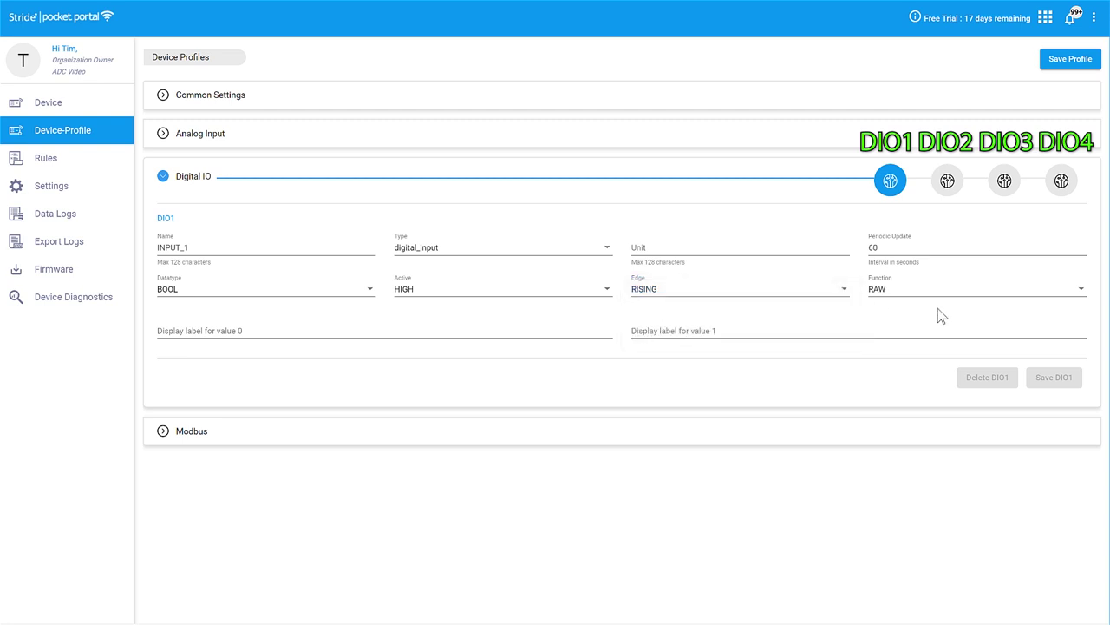
{"action": "left_click", "coordinate": [505, 333]}
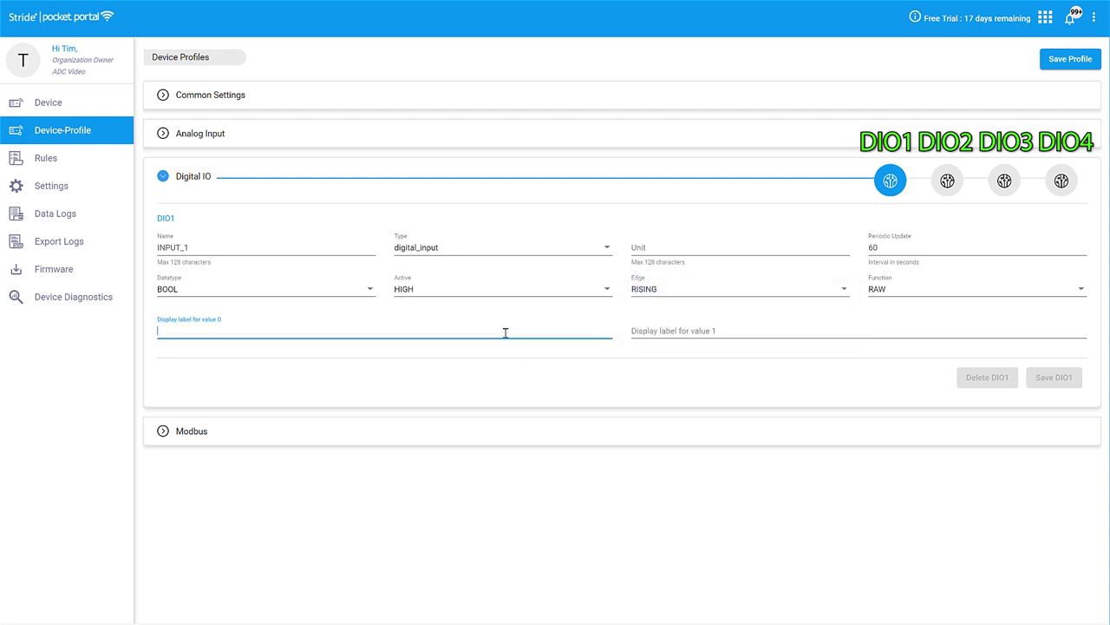
{"action": "type", "text": "OFF"}
{"action": "key", "text": "Tab"}
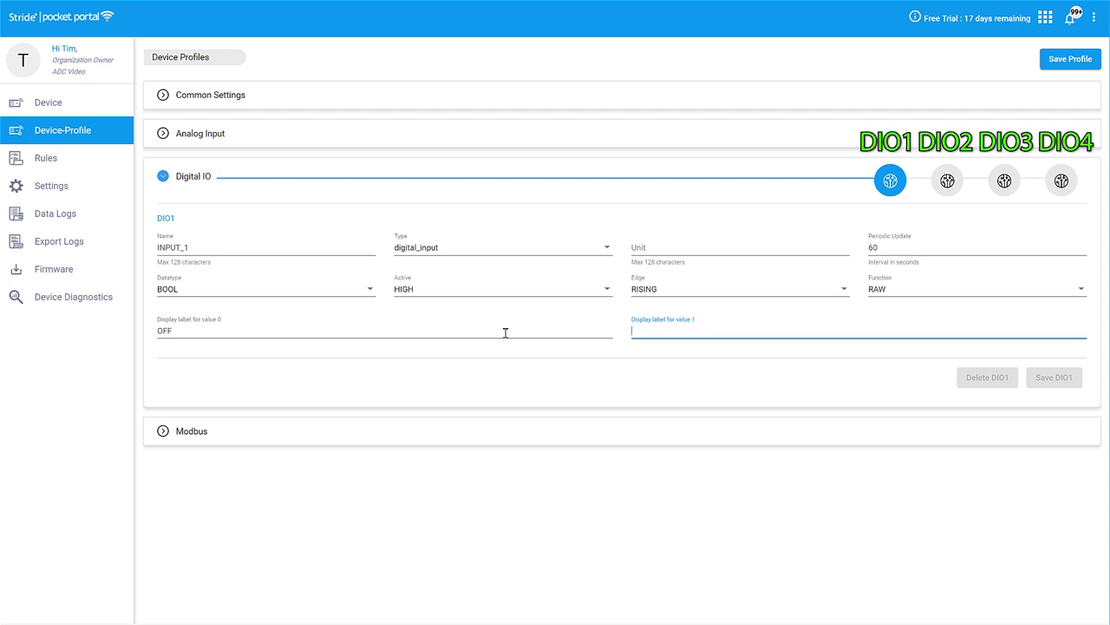
{"action": "type", "text": "ON"}
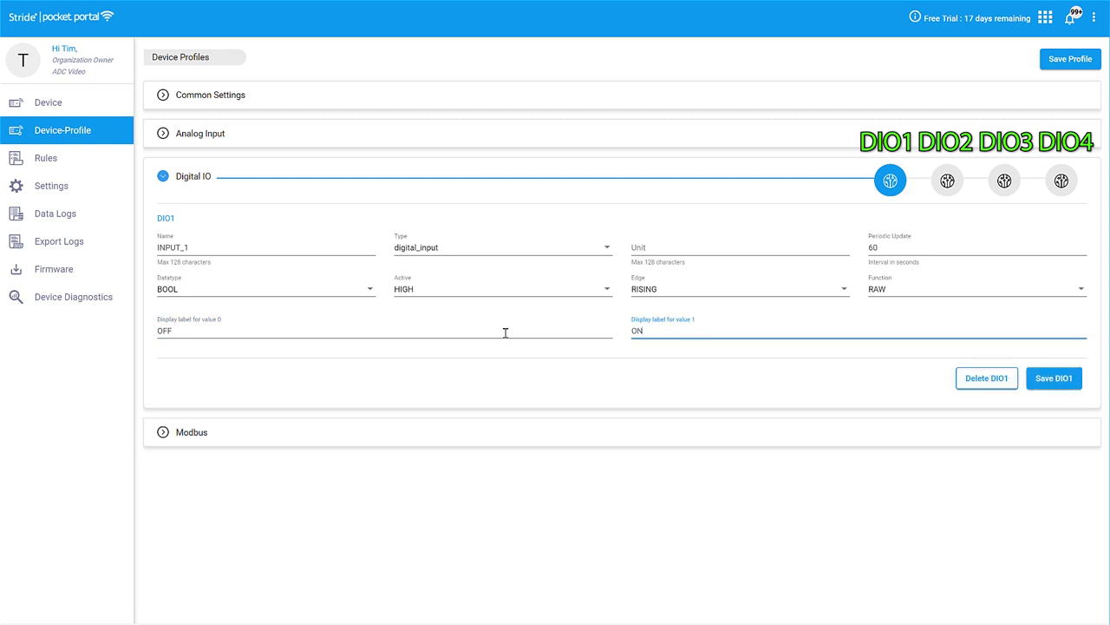
{"action": "left_click", "coordinate": [1045, 381]}
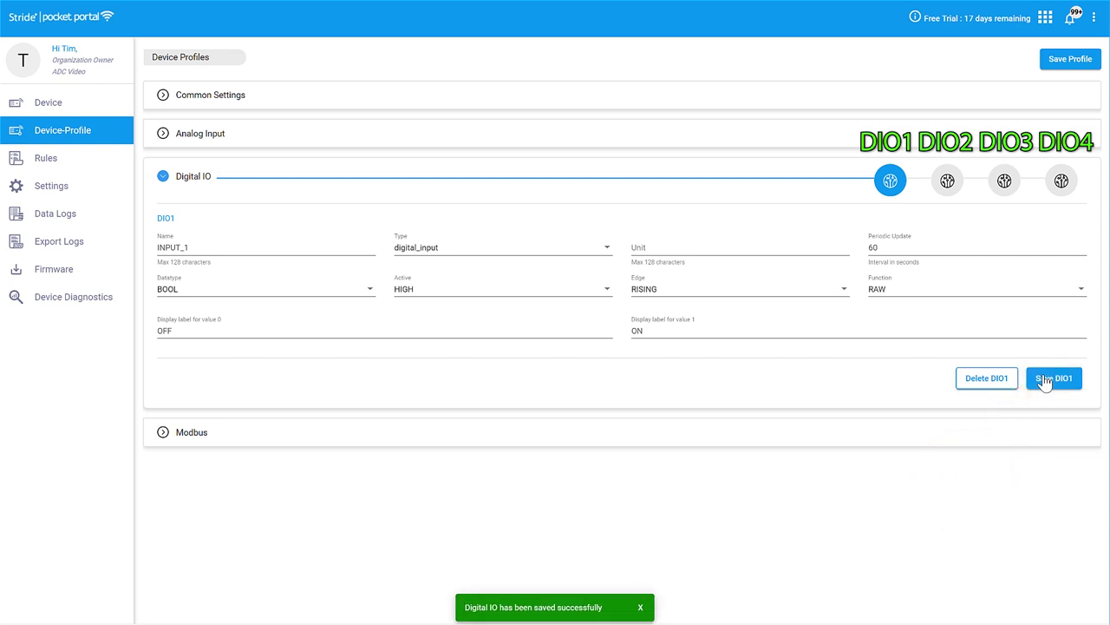
- Name DIO2 INPUT_2 with 60-second updates and OFF/ON labels, and save it
{"action": "left_click", "coordinate": [946, 181]}
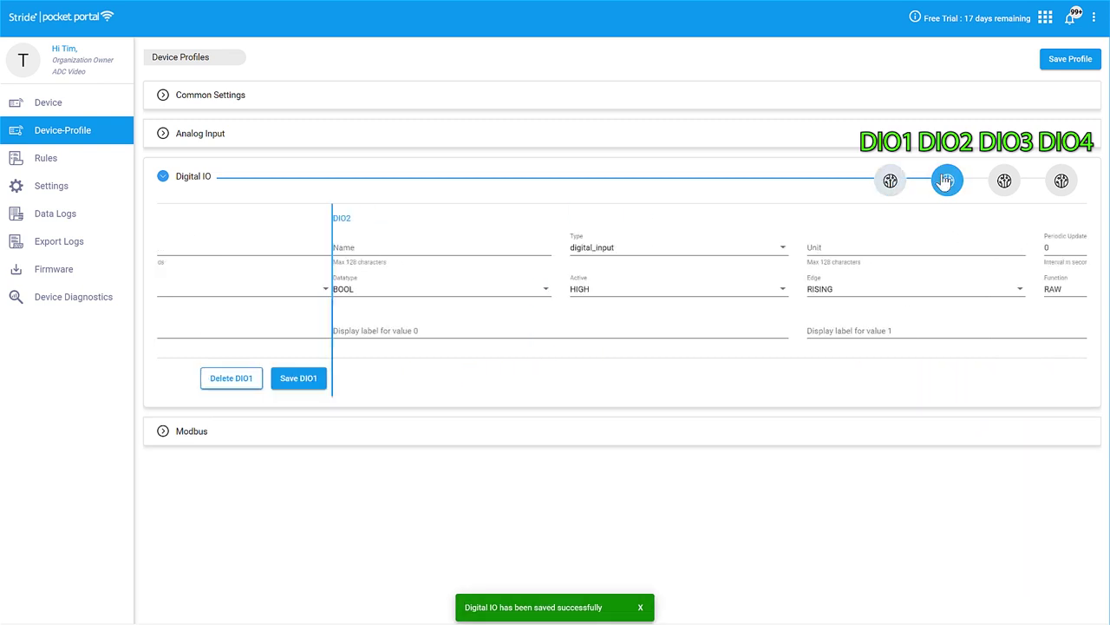
{"action": "left_click", "coordinate": [305, 248]}
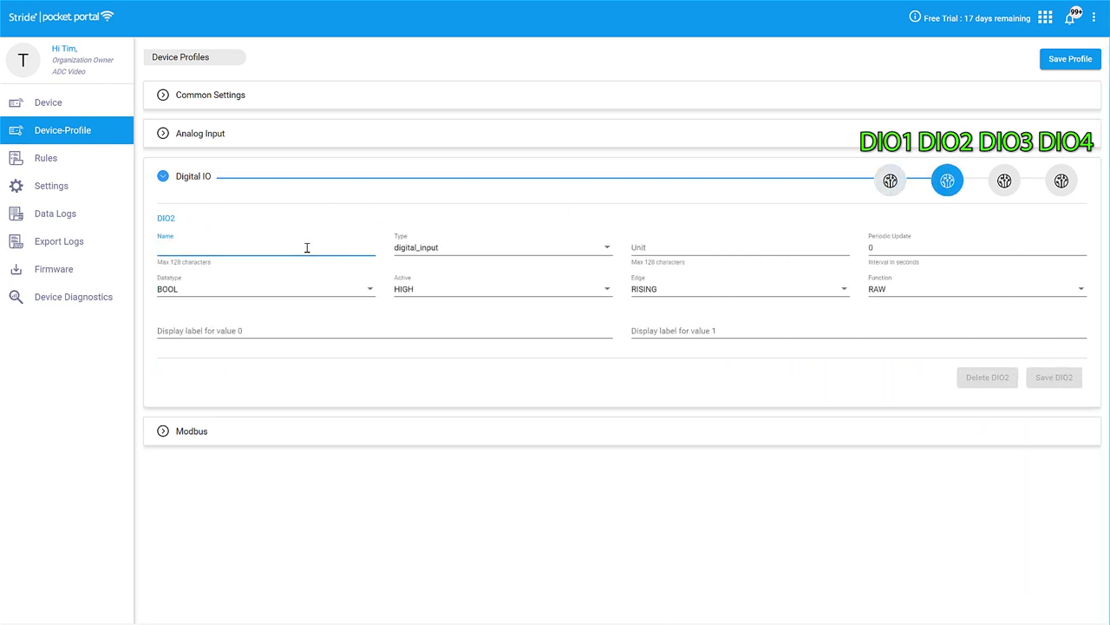
{"action": "type", "text": "INPUT_2"}
{"action": "key", "text": "Tab"}
{"action": "key", "text": "Tab"}
{"action": "key", "text": "Tab"}
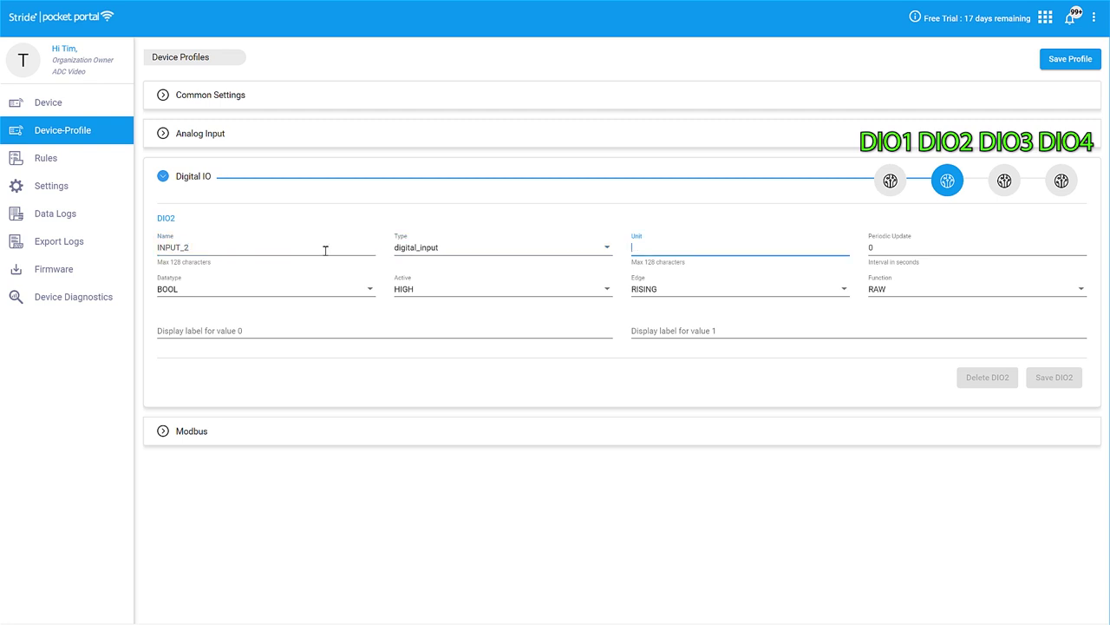
{"action": "type", "text": "60"}
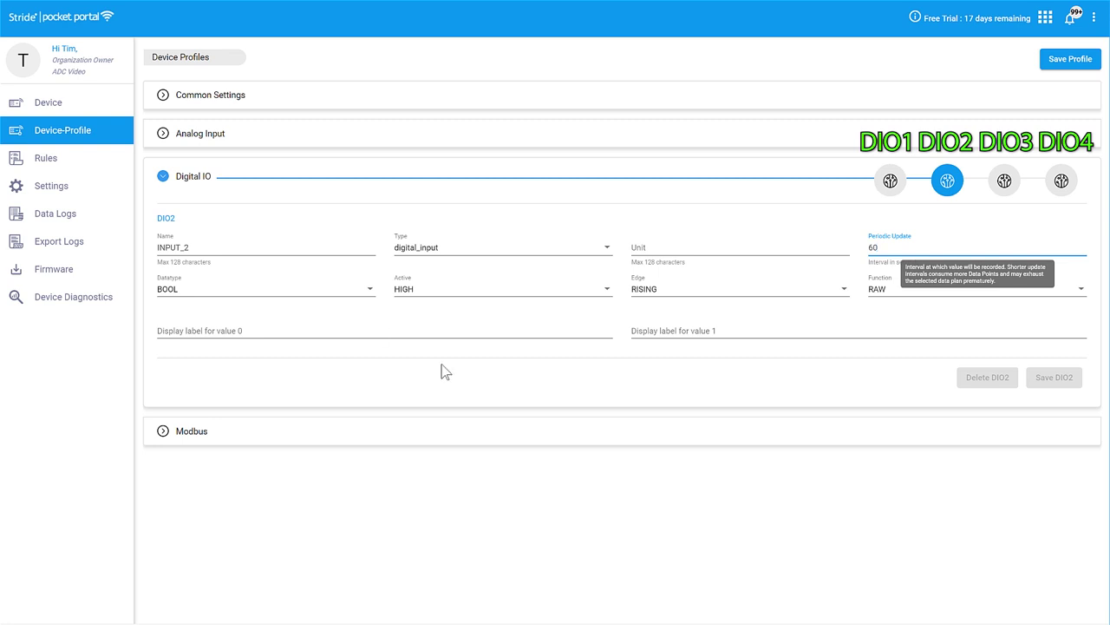
{"action": "left_click", "coordinate": [414, 331]}
{"action": "type", "text": "OFF"}
{"action": "key", "text": "Tab"}
{"action": "type", "text": "ON"}
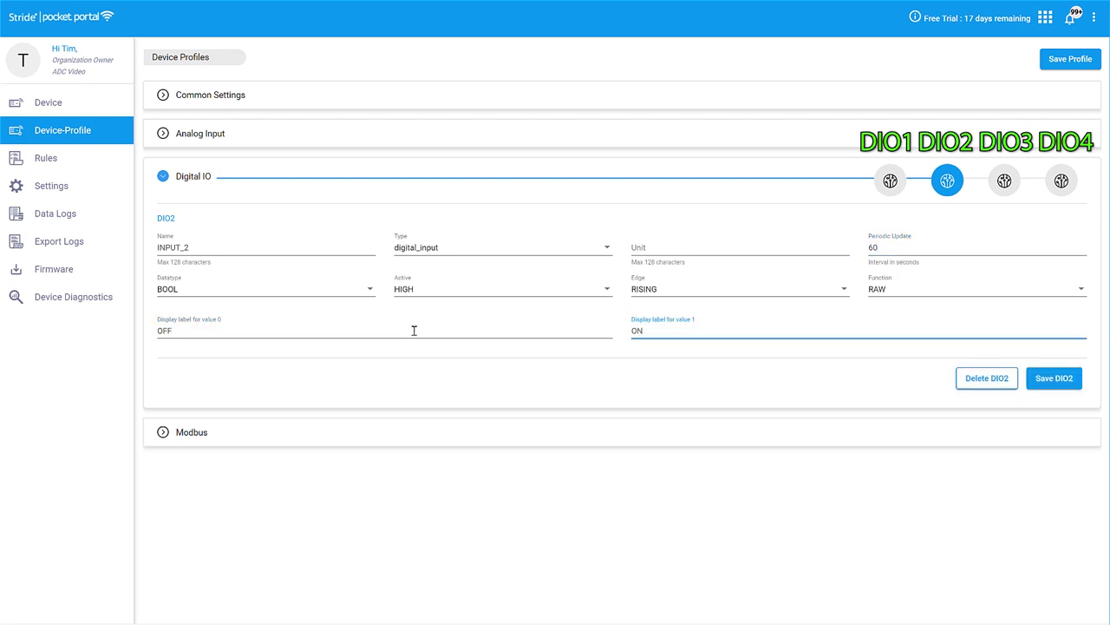
{"action": "left_click", "coordinate": [1055, 382]}
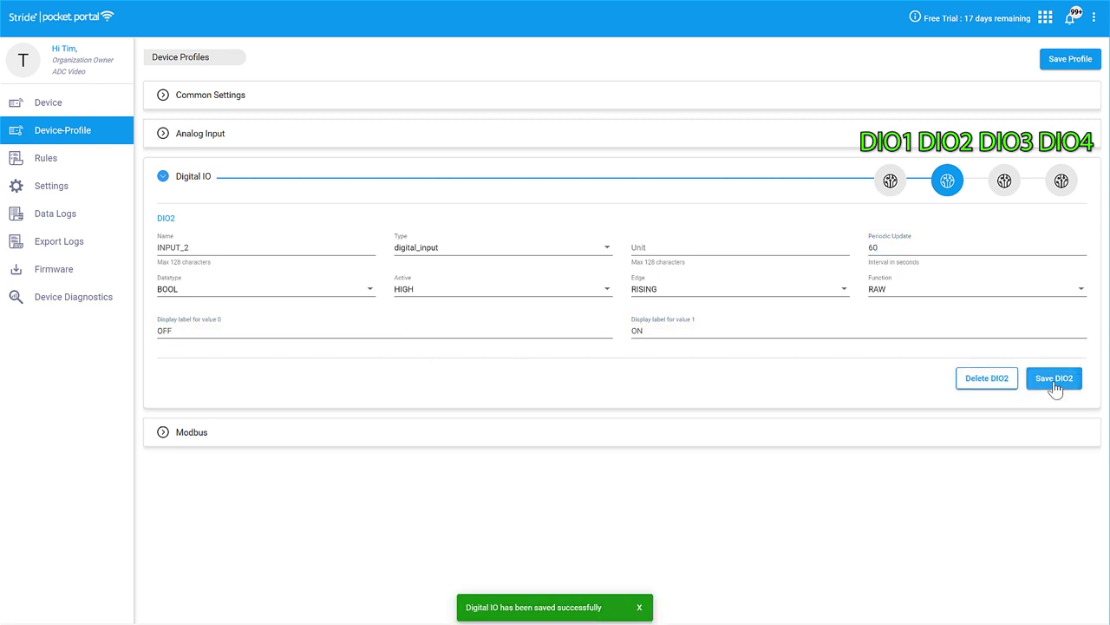
{"action": "left_click", "coordinate": [1003, 186]}
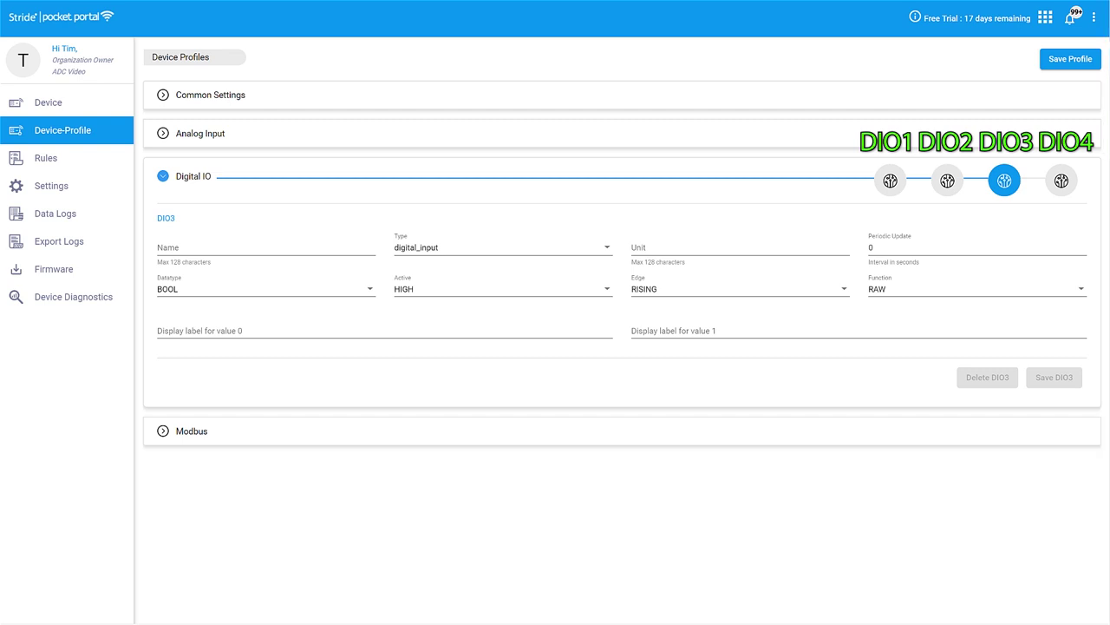
- Name DIO3 OUTPUT_1, make it a digital_output labelled OFF/ON, and save it
{"action": "left_click", "coordinate": [318, 247]}
{"action": "type", "text": "OUTPUT_"}
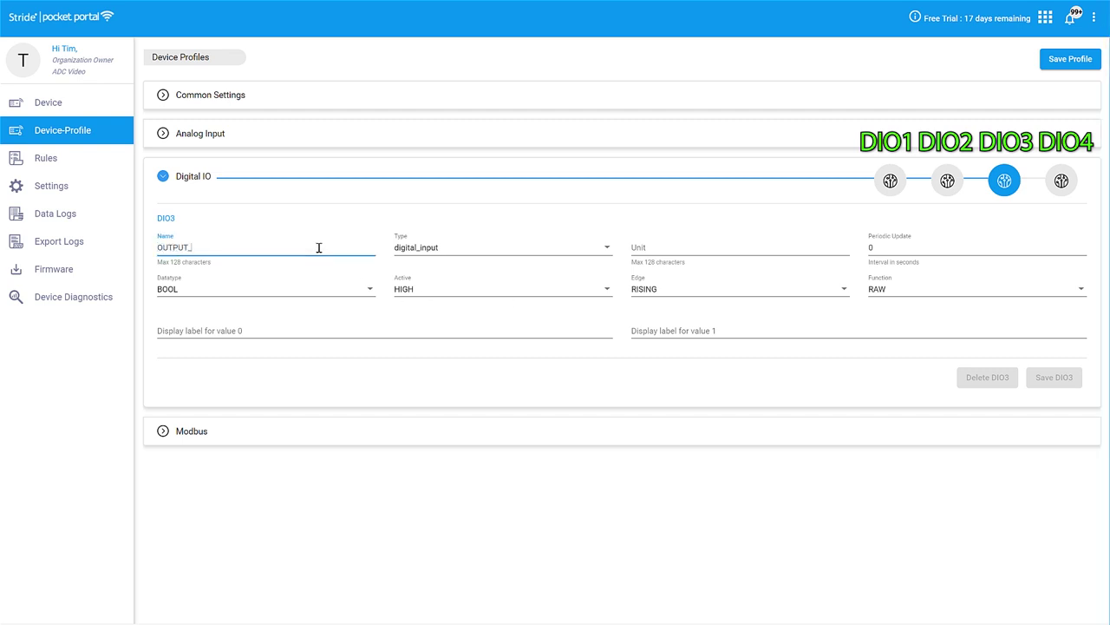
{"action": "type", "text": "1"}
{"action": "left_click", "coordinate": [471, 251]}
{"action": "left_click", "coordinate": [460, 276]}
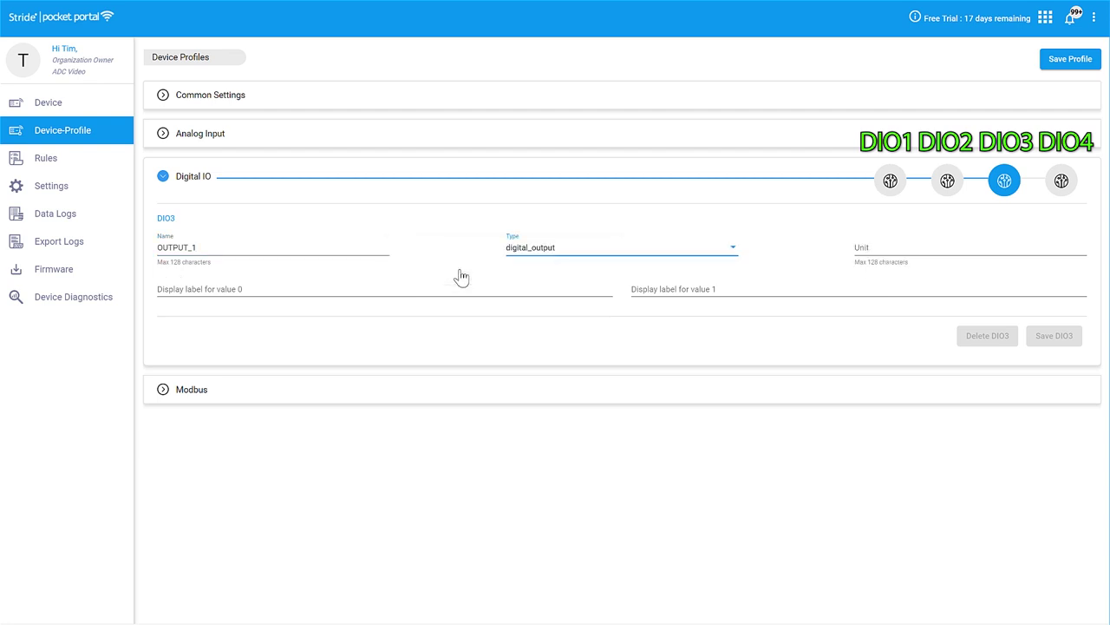
{"action": "left_click", "coordinate": [294, 293]}
{"action": "type", "text": "OFF"}
{"action": "key", "text": "Tab"}
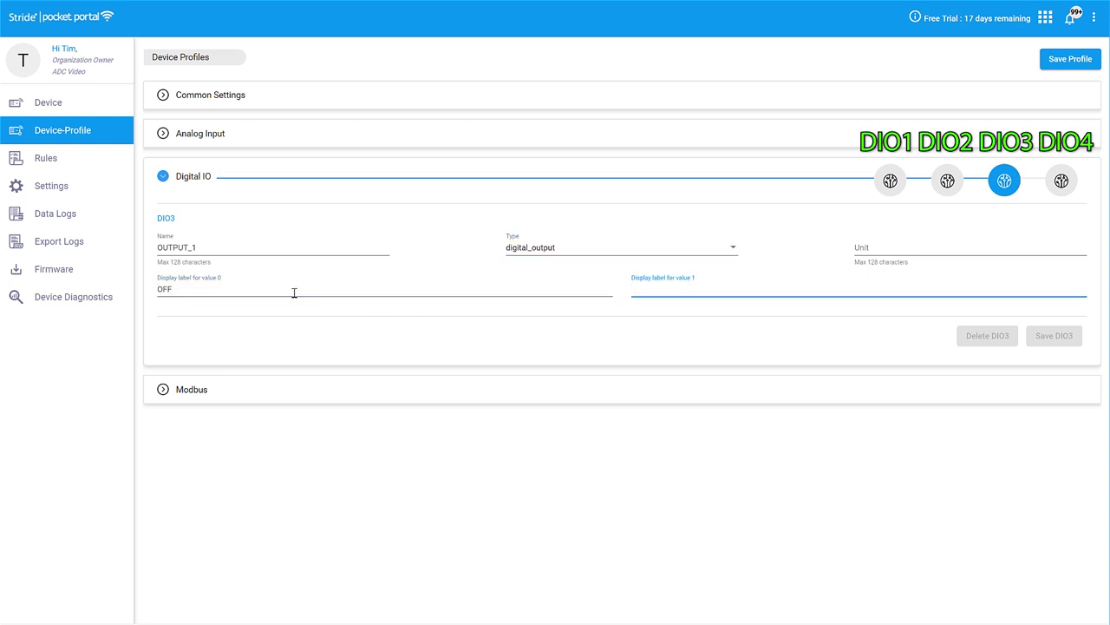
{"action": "type", "text": "ON"}
{"action": "left_click", "coordinate": [1045, 338]}
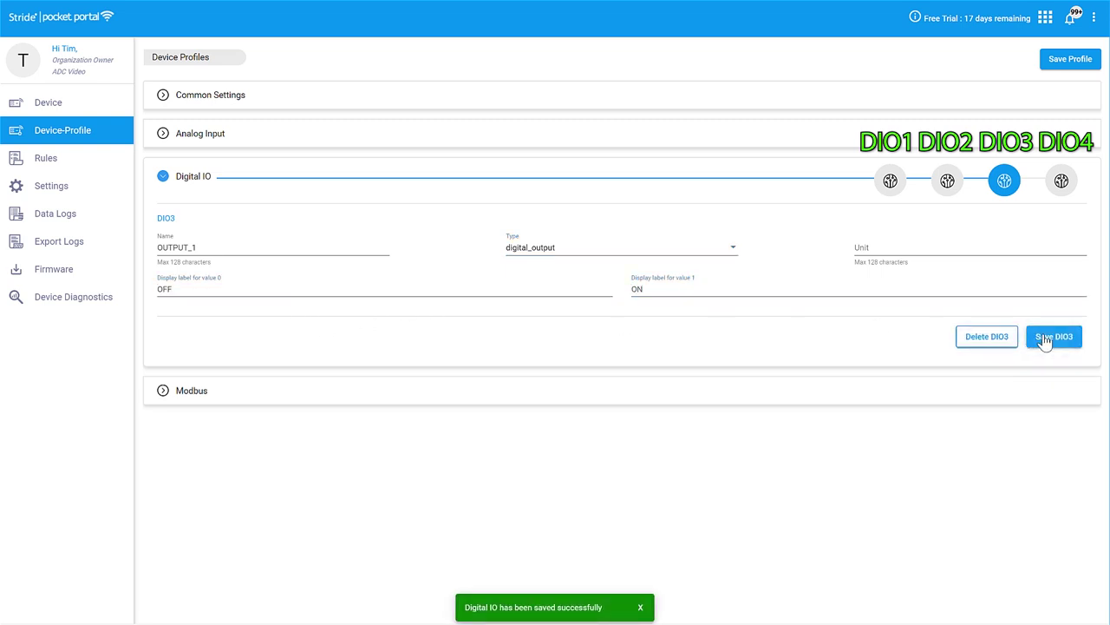
{"action": "left_click", "coordinate": [1060, 183]}
- Name DIO4 OUTPUT_2, make it a digital_output labelled OFF/ON, and save it
{"action": "left_click", "coordinate": [308, 250]}
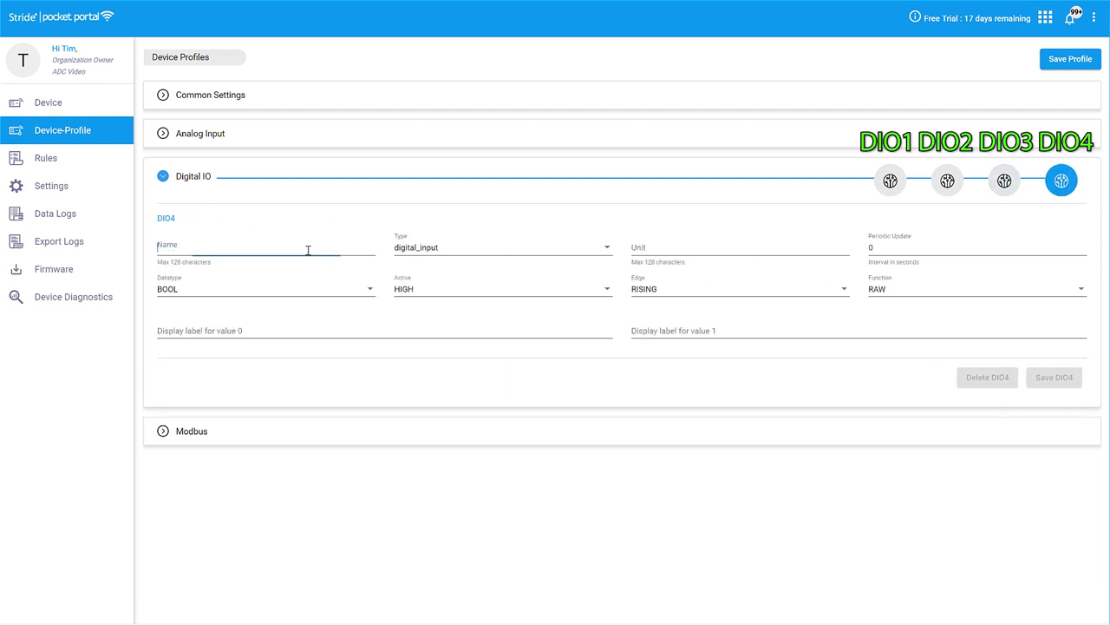
{"action": "type", "text": "OUTPUT_2"}
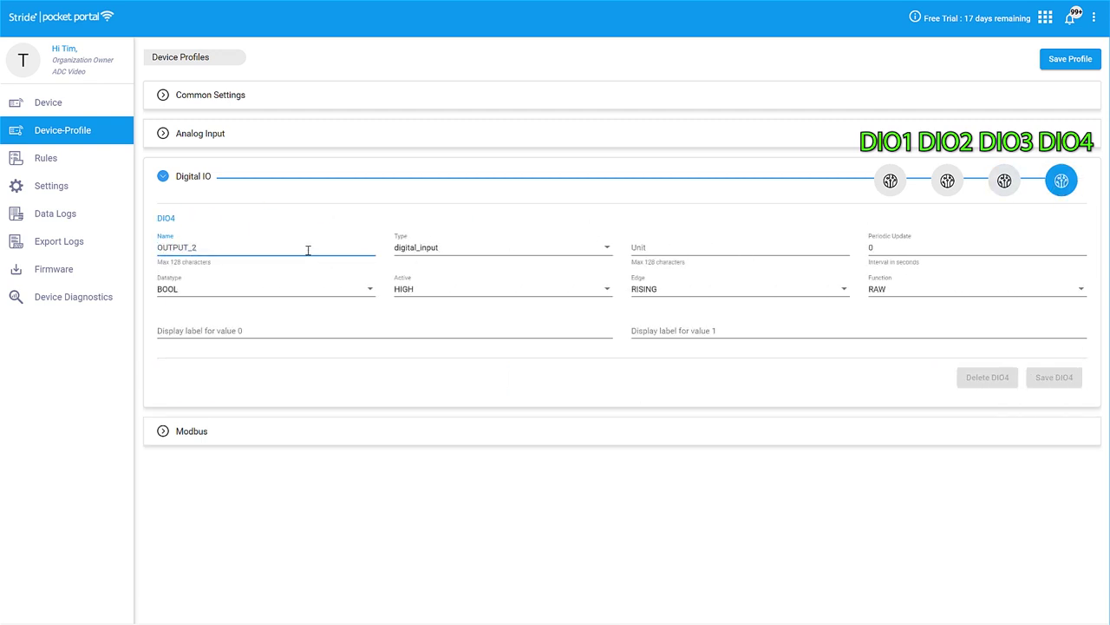
{"action": "left_click", "coordinate": [453, 251]}
{"action": "left_click", "coordinate": [449, 274]}
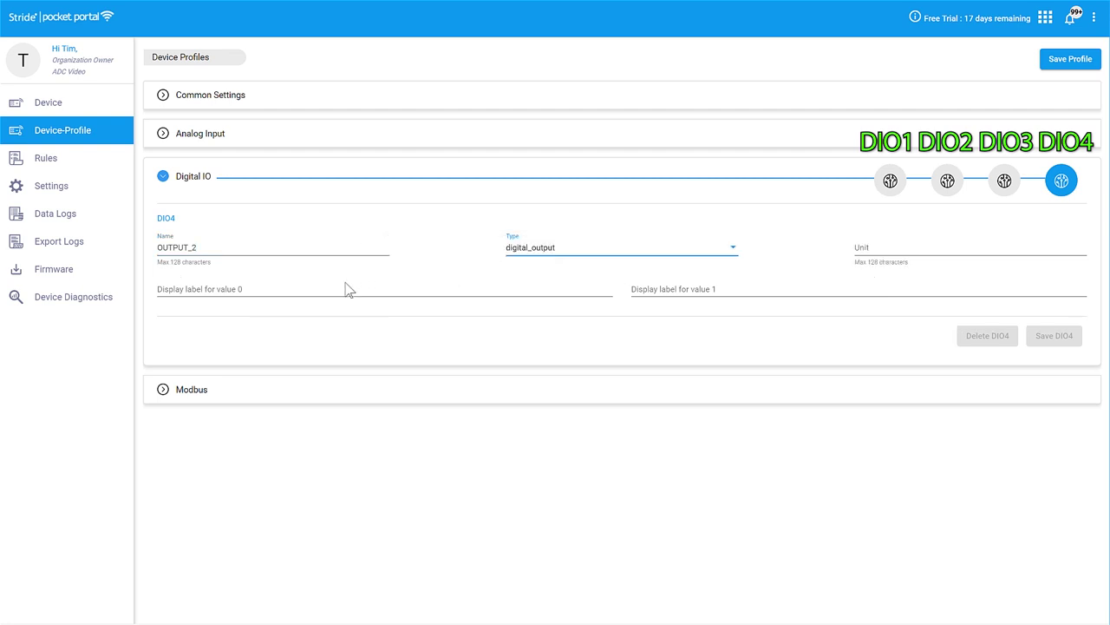
{"action": "left_click", "coordinate": [347, 289]}
{"action": "type", "text": "OFF"}
{"action": "key", "text": "Tab"}
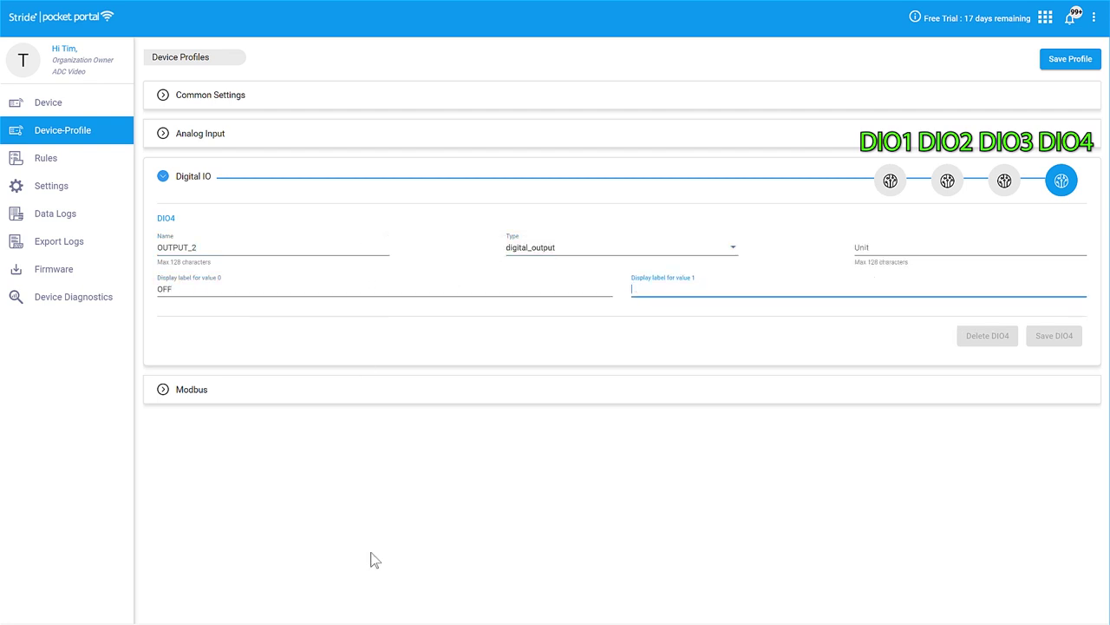
{"action": "type", "text": "ON"}
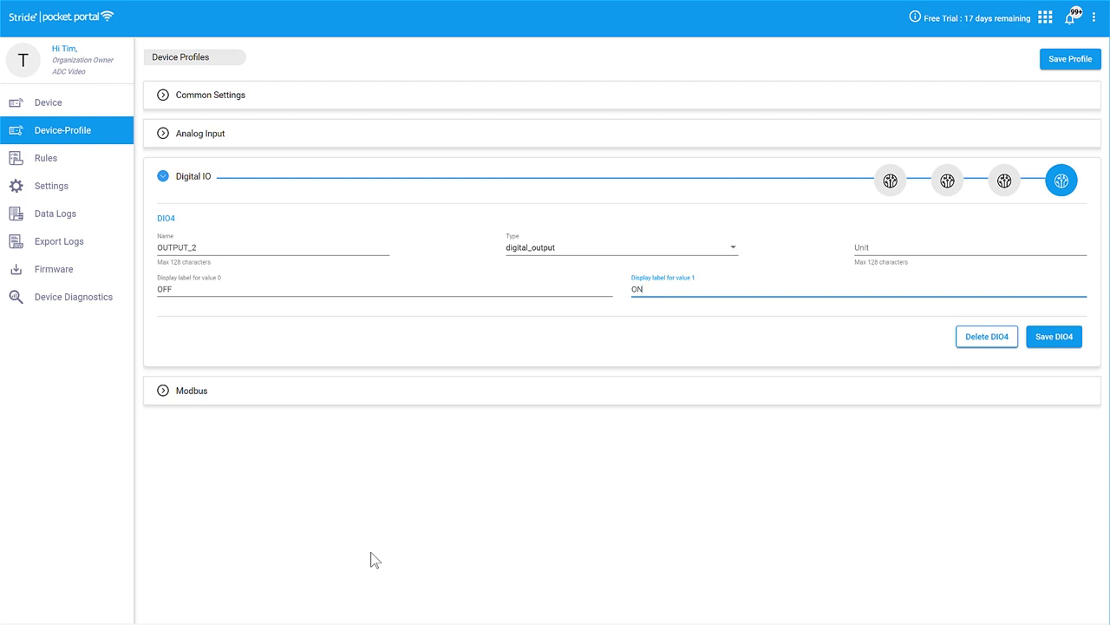
{"action": "left_click", "coordinate": [1058, 340]}
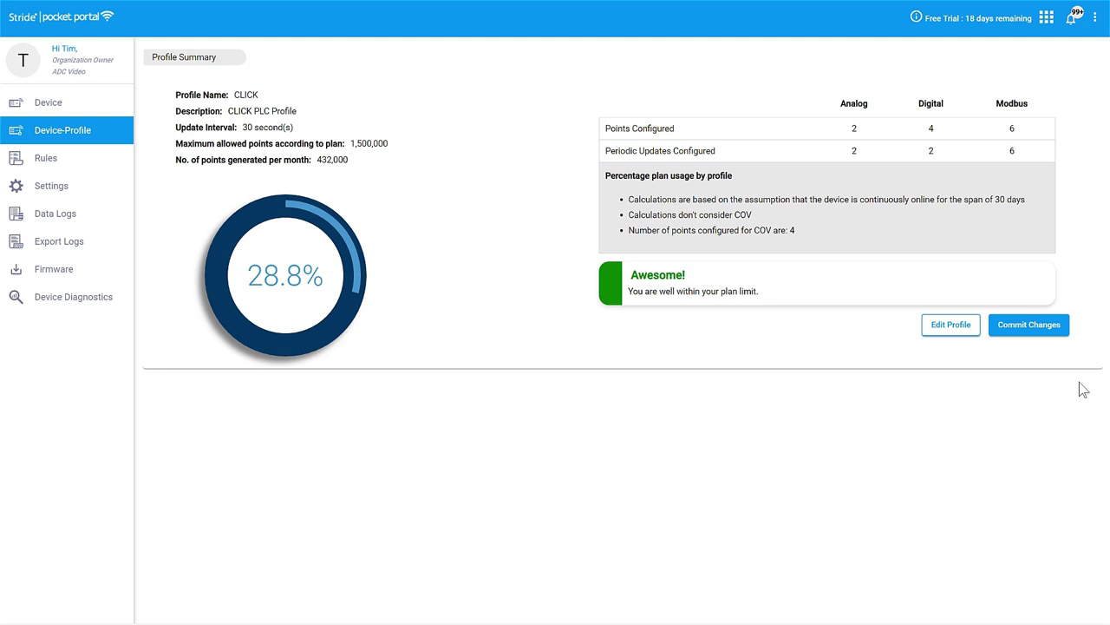
- Commit the CLICK profile changes from the Profile Summary
{"action": "left_click", "coordinate": [1030, 330]}
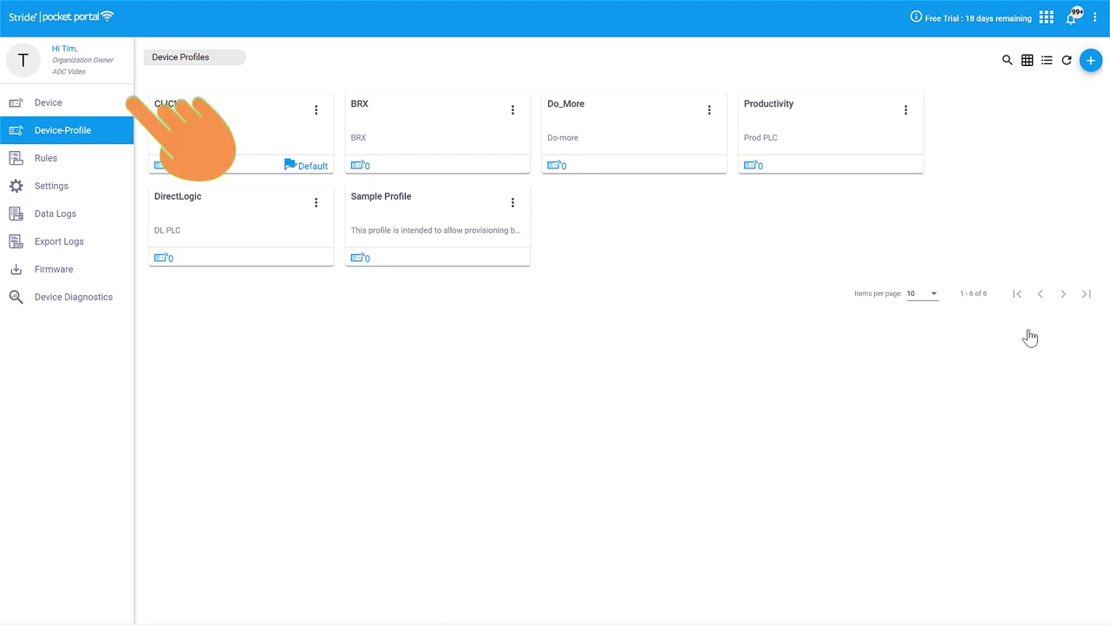
- Open the Click Remote device's settings page from the device list
{"action": "left_click", "coordinate": [63, 102]}
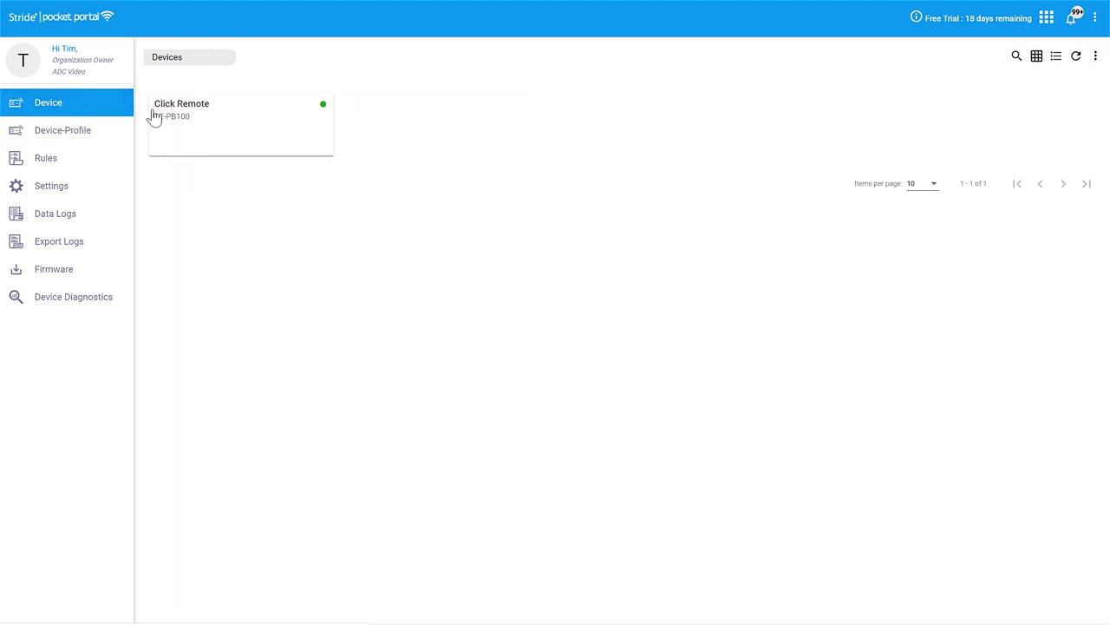
{"action": "left_click", "coordinate": [263, 134]}
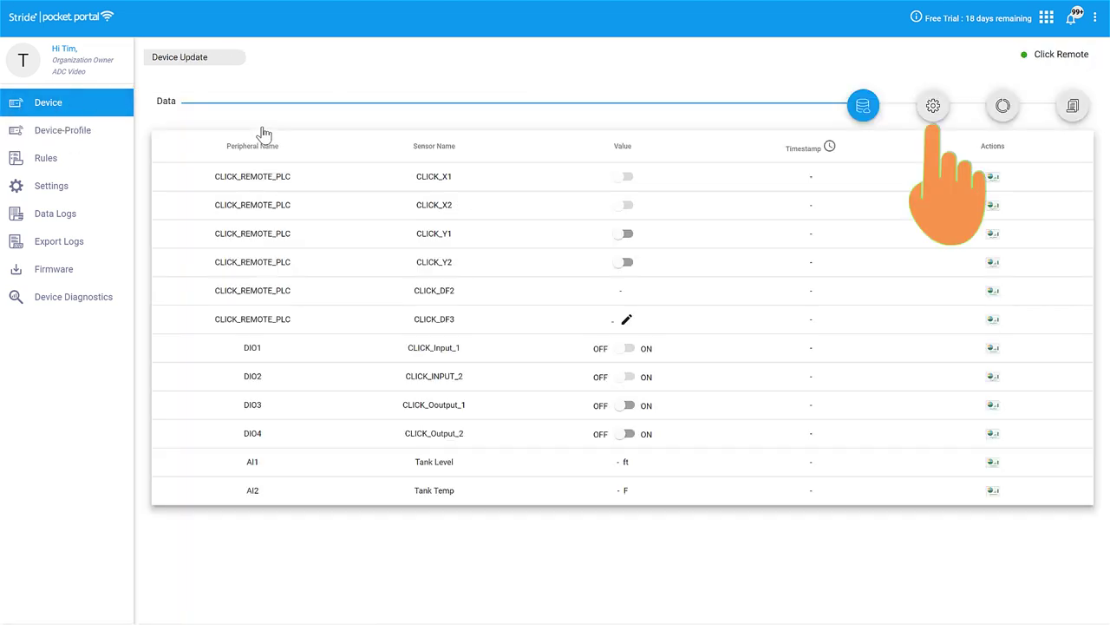
{"action": "left_click", "coordinate": [932, 108]}
{"action": "left_click", "coordinate": [933, 108]}
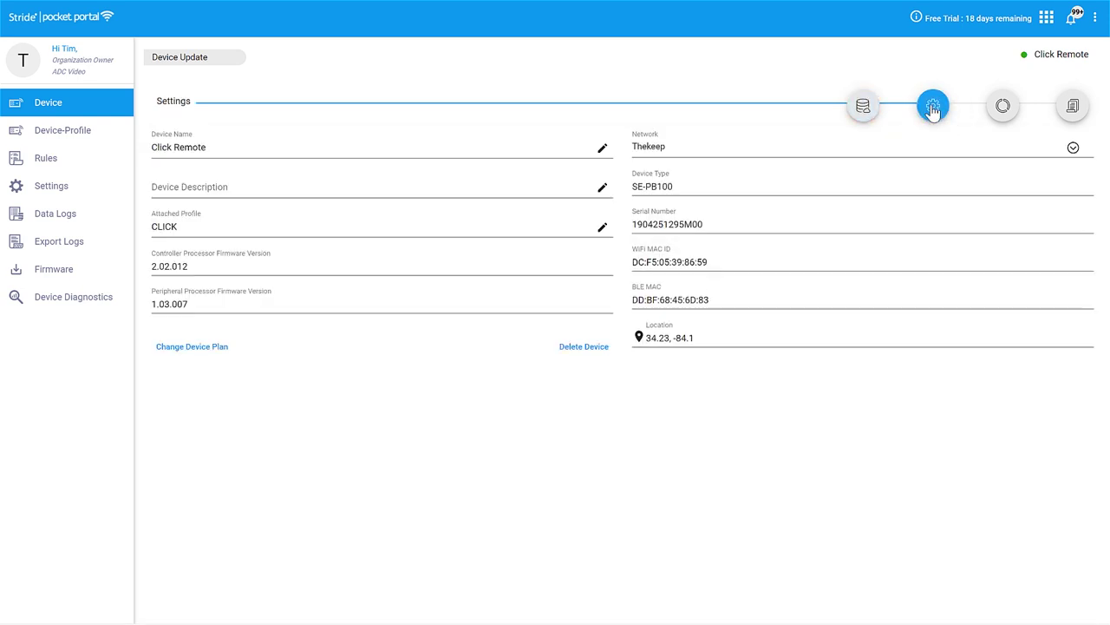
- Attach the CLICK profile to Click Remote and view its live data readings
{"action": "left_click", "coordinate": [602, 228]}
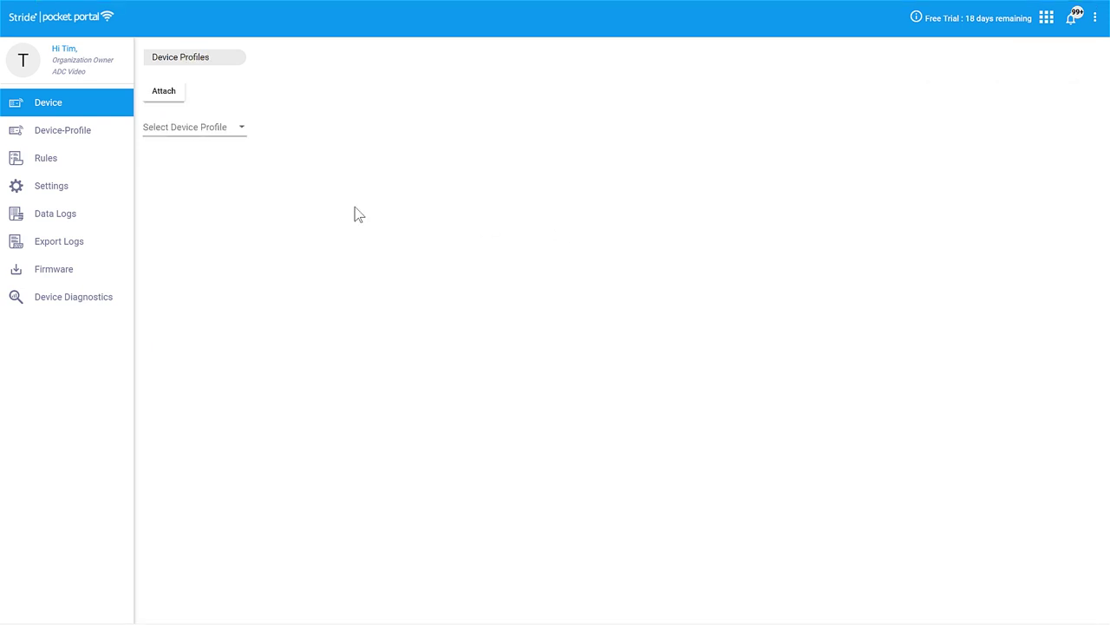
{"action": "left_click", "coordinate": [213, 135]}
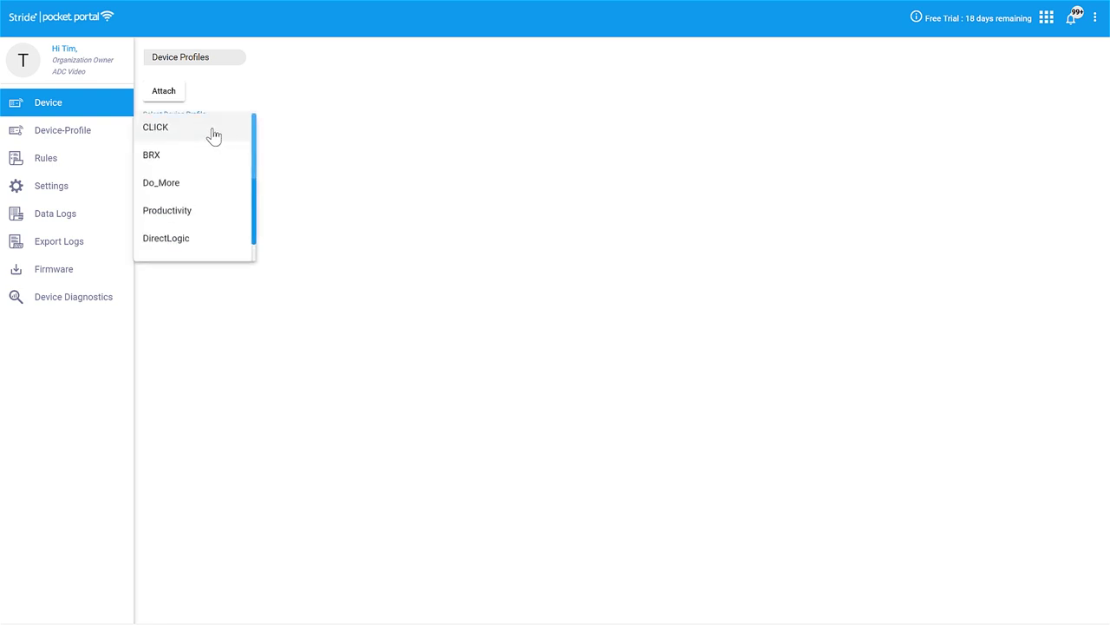
{"action": "left_click", "coordinate": [204, 132]}
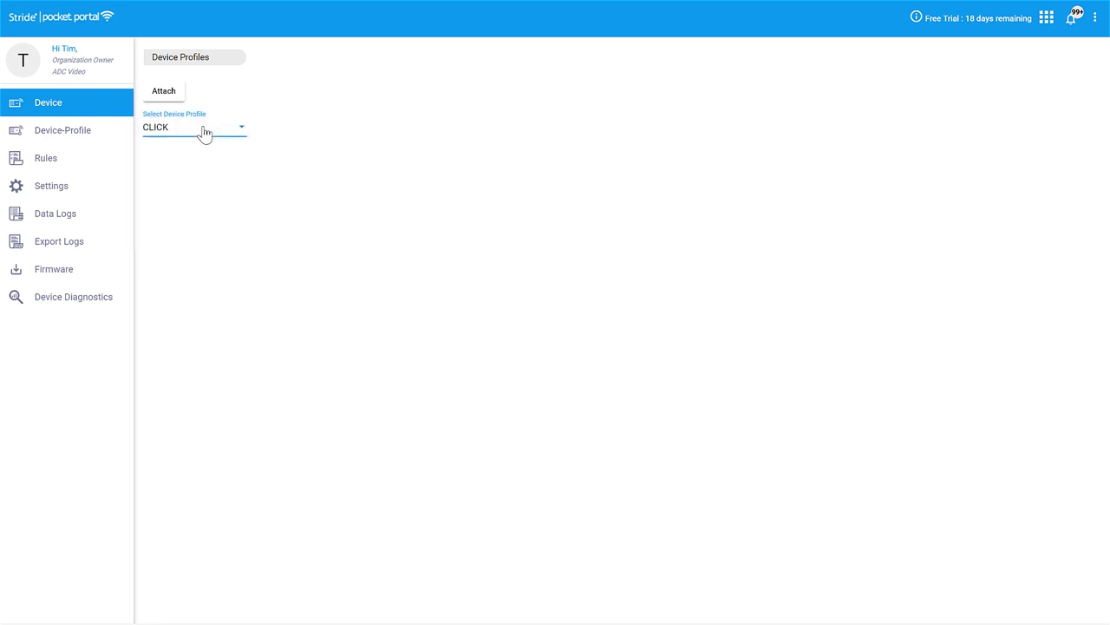
{"action": "left_click", "coordinate": [172, 96]}
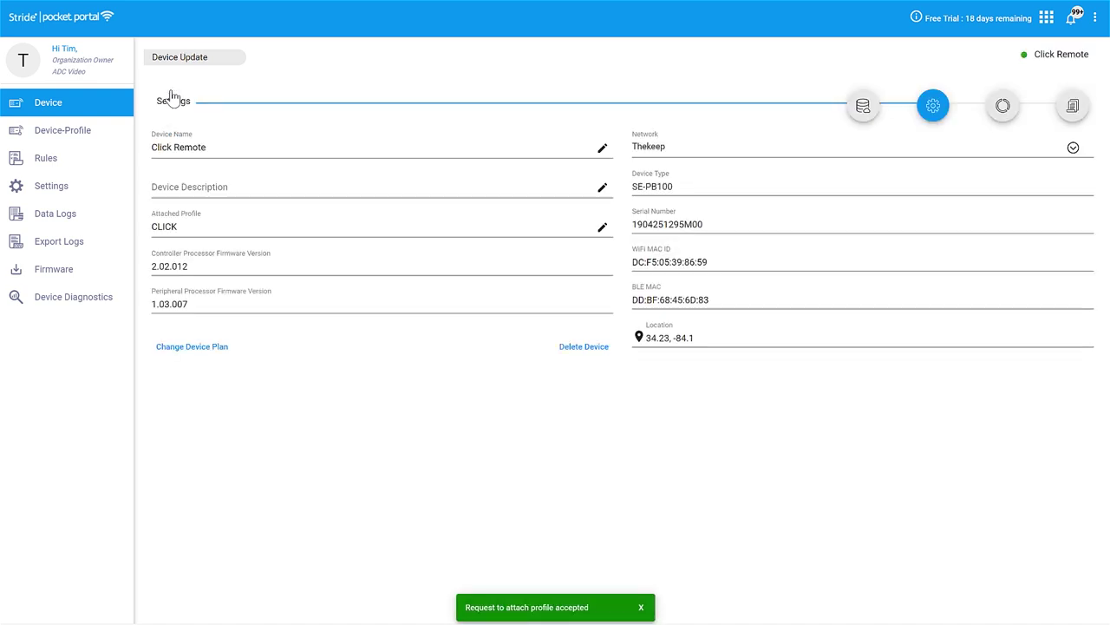
{"action": "left_click", "coordinate": [863, 106]}
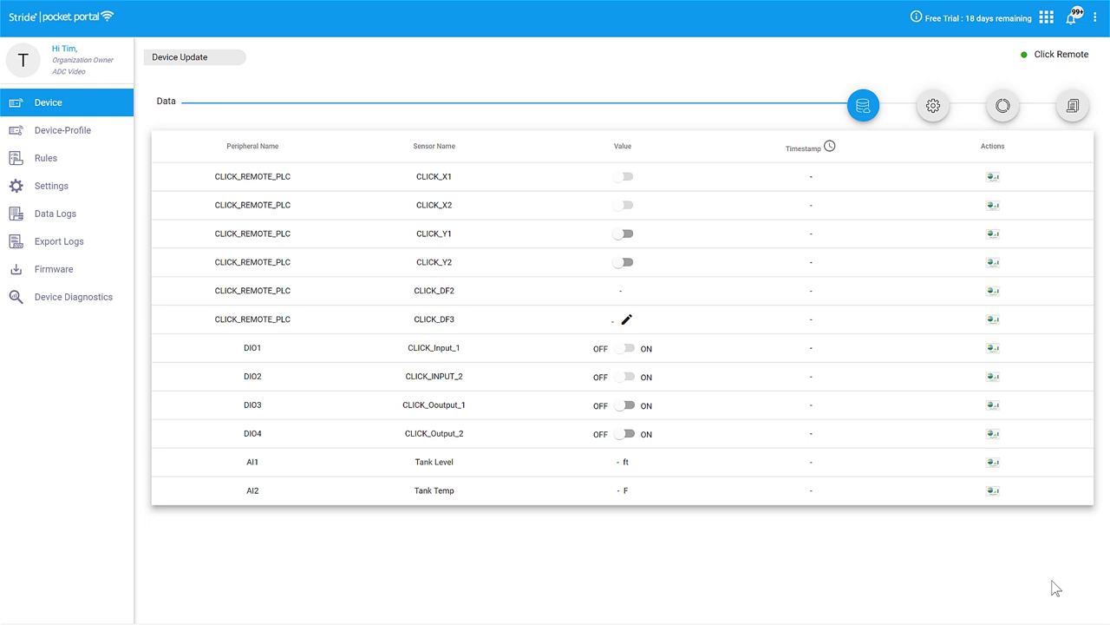